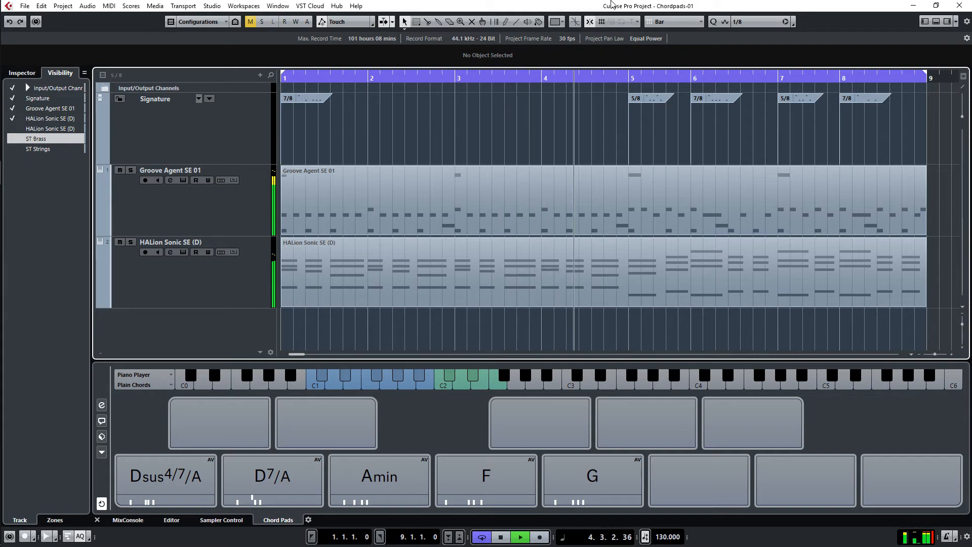
# Step: Stop playback and delete the HALion Sonic SE (D) part from its track
pyautogui.press('space')
pyautogui.click(492, 259)
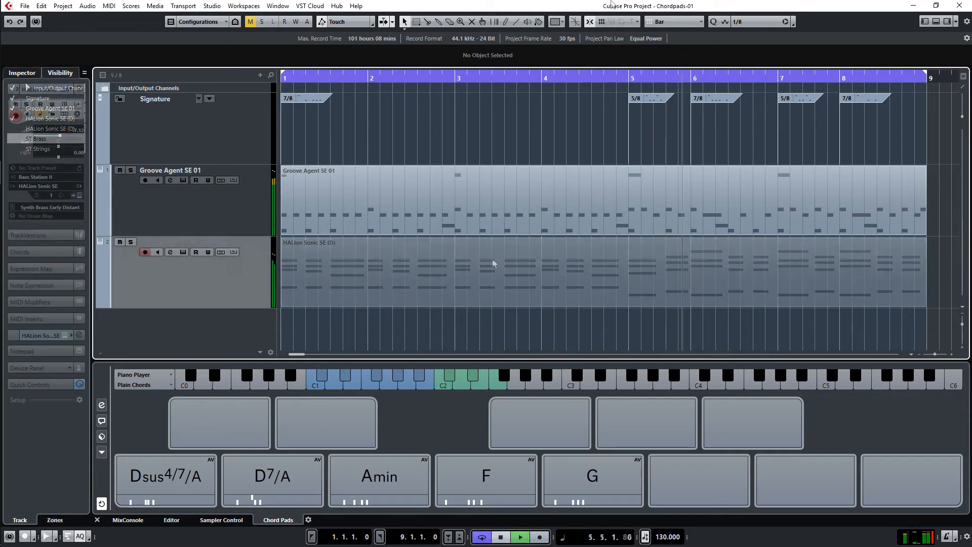
pyautogui.press('Delete')
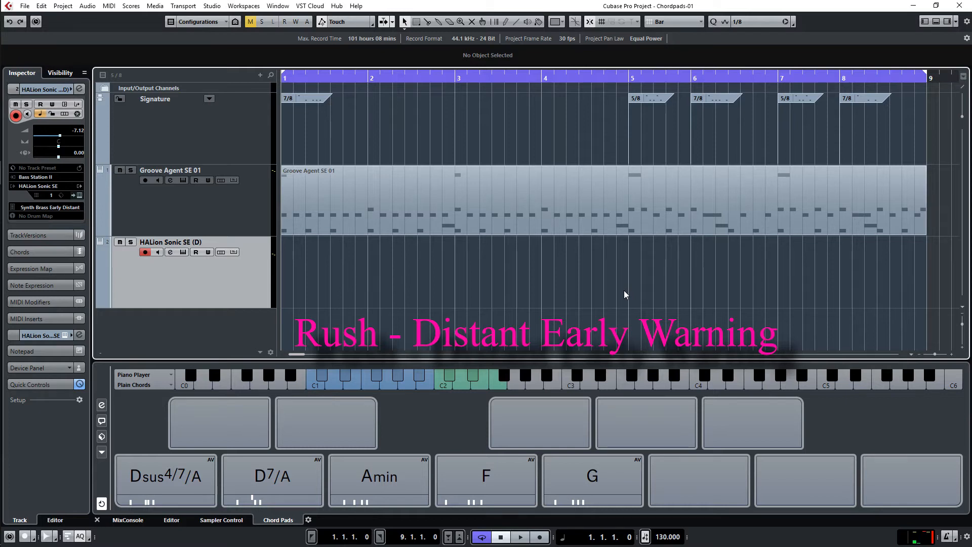
# Step: Select the Groove Agent SE 01 track and examine the click pattern of the 7/8 signature at bar 1
pyautogui.click(242, 215)
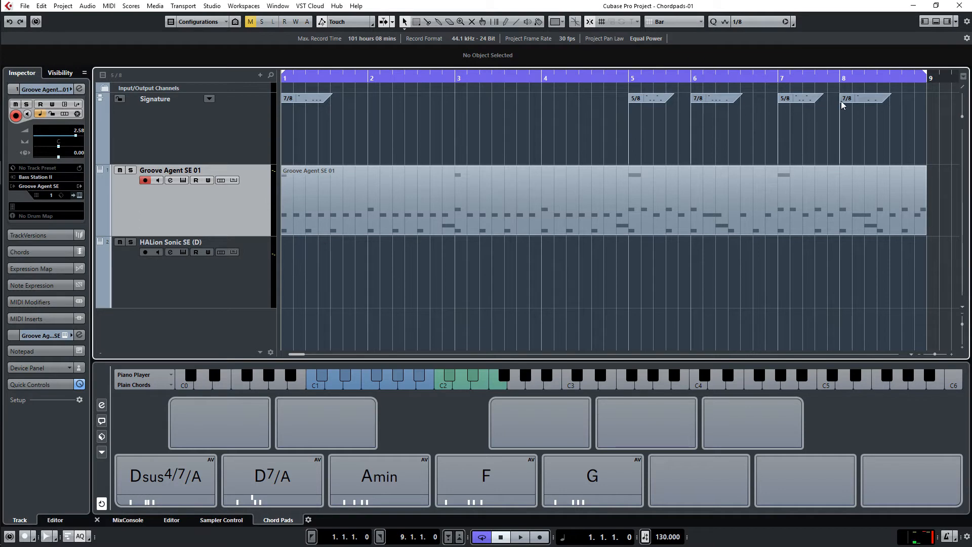
pyautogui.click(299, 101)
pyautogui.click(300, 101)
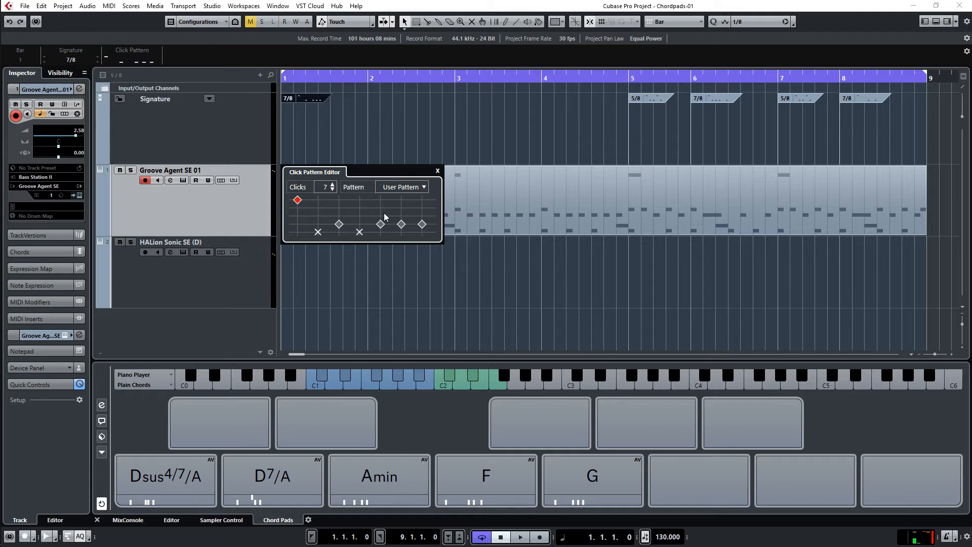
pyautogui.click(438, 171)
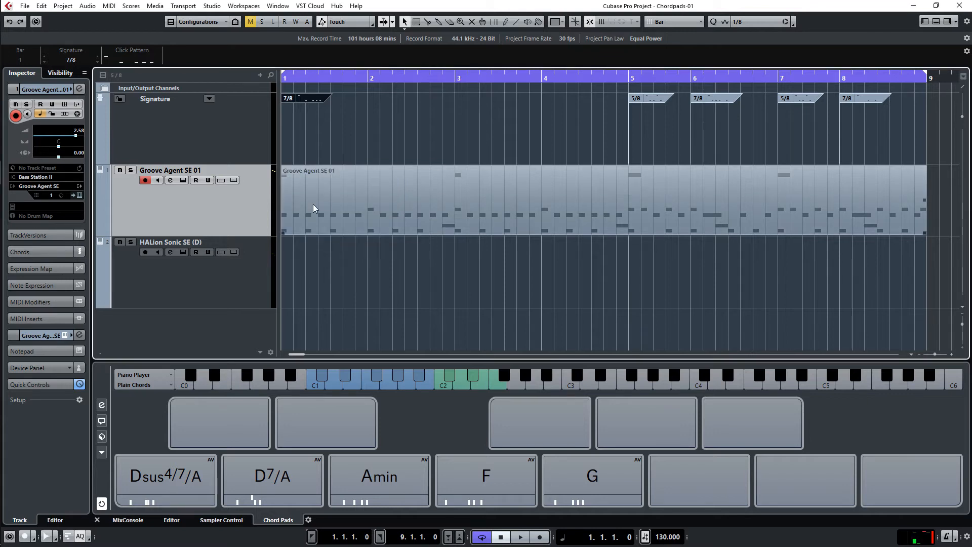
# Step: Select the HALion Sonic SE (D) track and check which program is loaded in its instrument
pyautogui.click(223, 286)
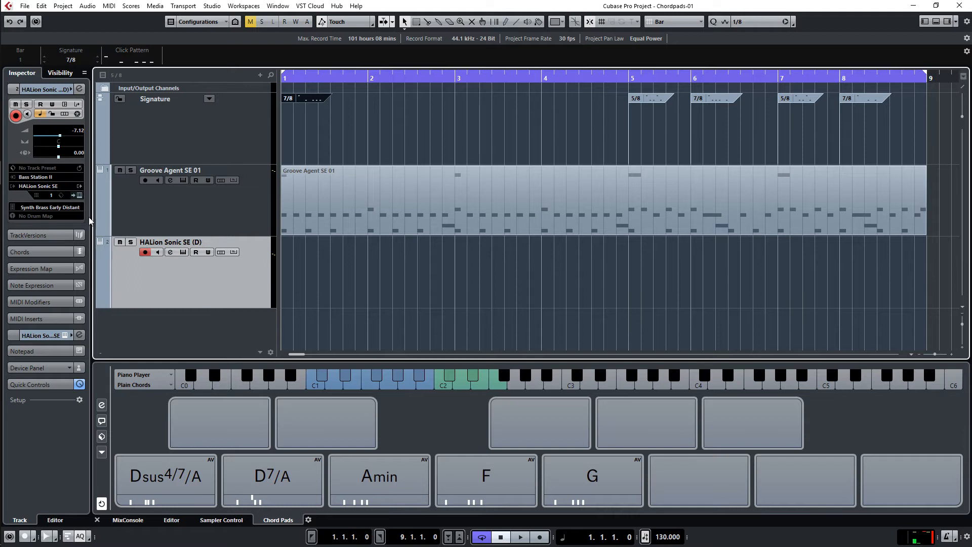
pyautogui.click(77, 195)
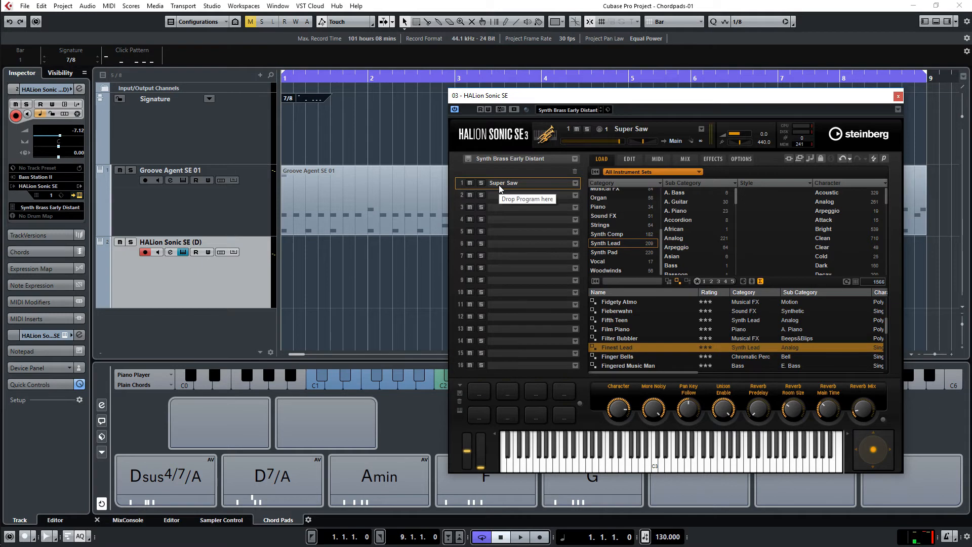
pyautogui.click(412, 289)
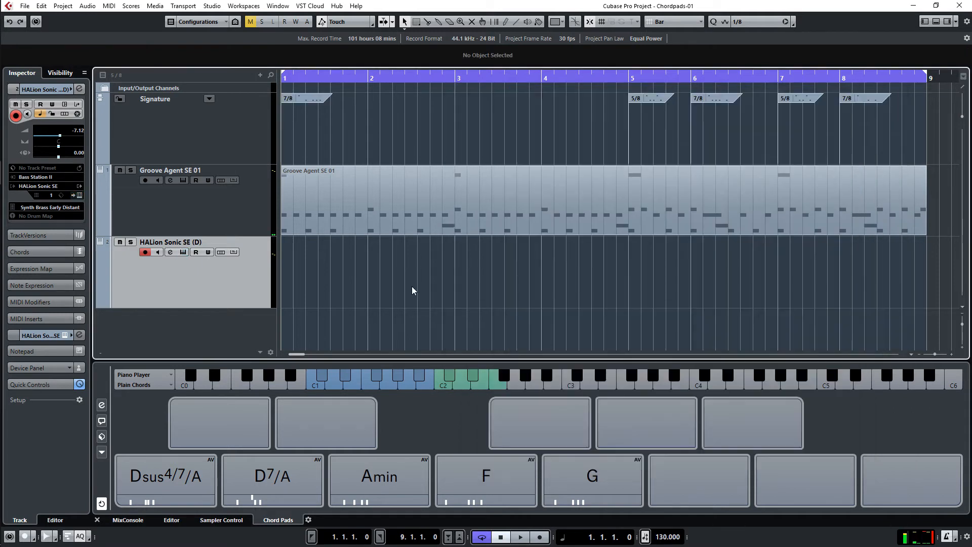
# Step: Record a chord part on the HALion Sonic SE (D) track from bar 1 to bar 9, stopping after the loop restarts
pyautogui.press('KP_Multiply')
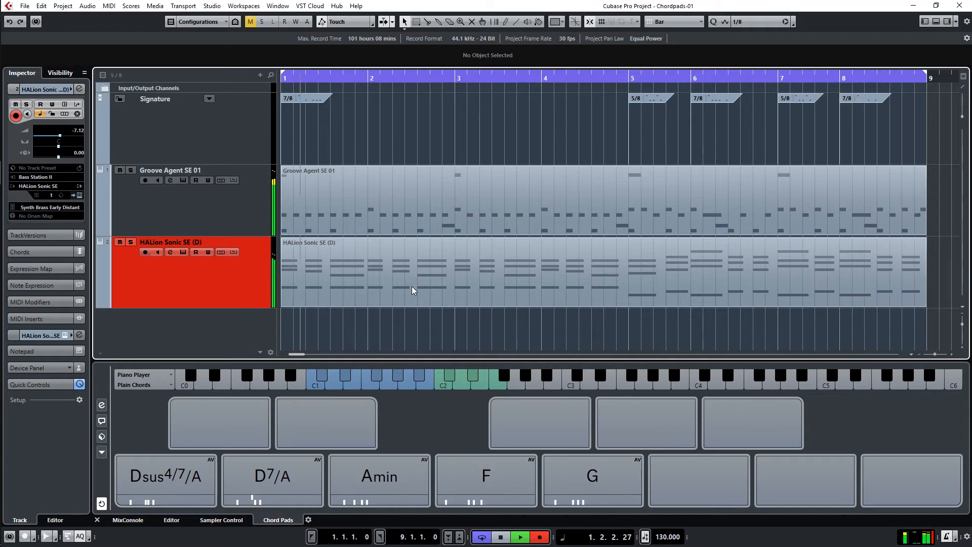
pyautogui.press('space')
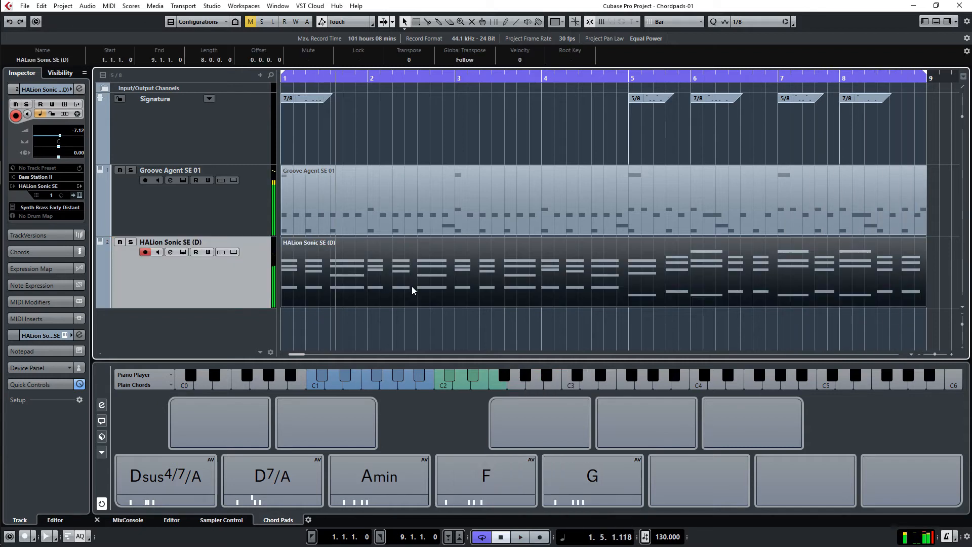
# Step: Open the recorded HALion Sonic SE (D) part in the Key Editor and colour its notes by Channel
pyautogui.doubleClick(464, 285)
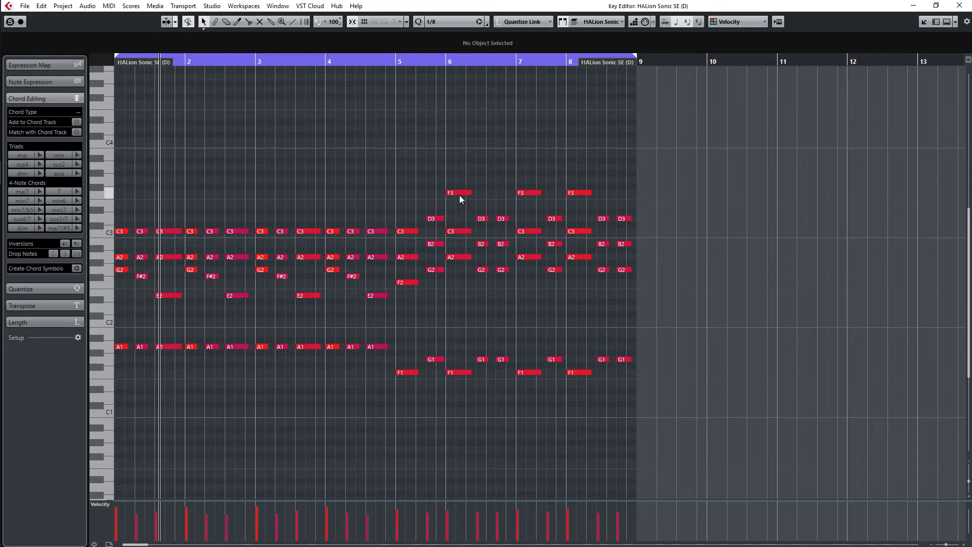
pyautogui.click(750, 22)
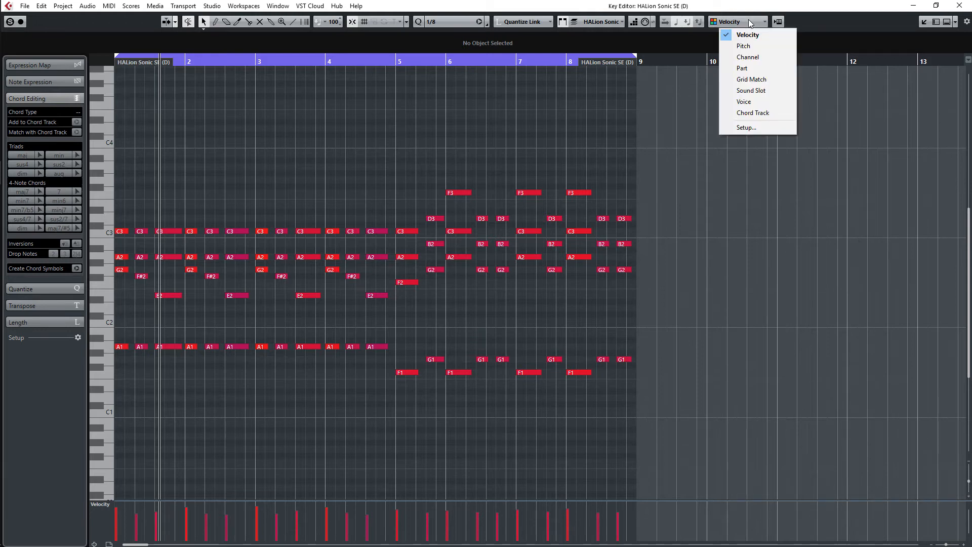
pyautogui.click(750, 56)
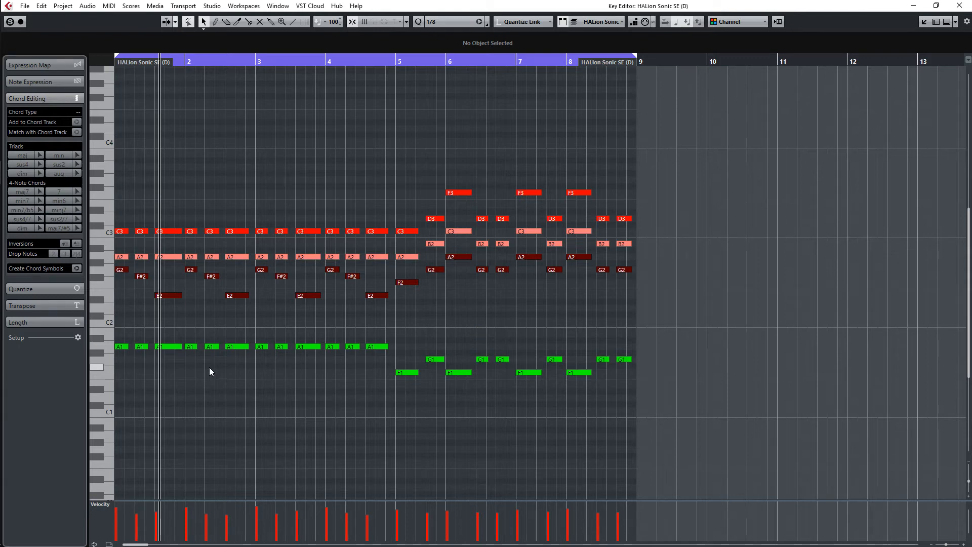
# Step: Select groups of A1, C3, E2 and A2 notes in turn to inspect each voice's MIDI channel
pyautogui.moveTo(183, 325); pyautogui.dragTo(375, 373)
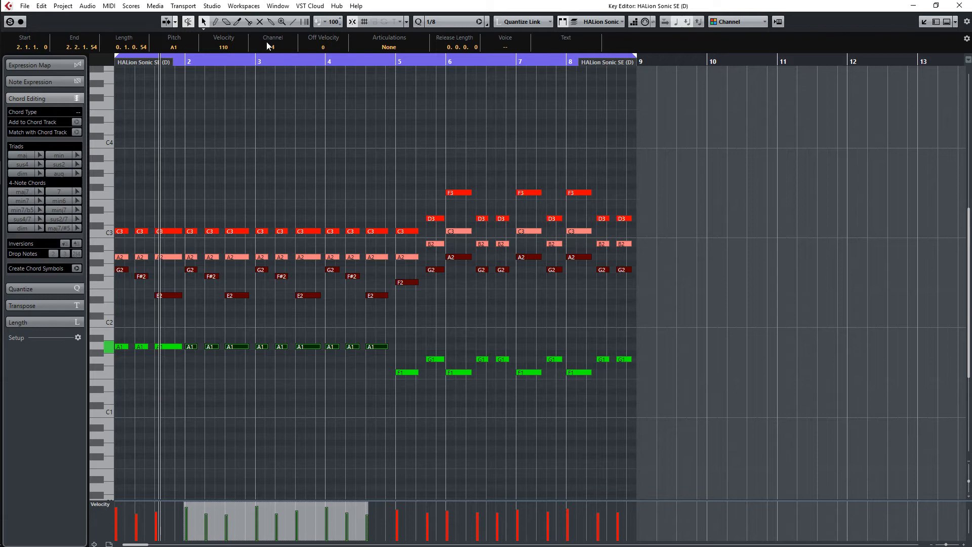
pyautogui.moveTo(221, 189); pyautogui.dragTo(345, 237)
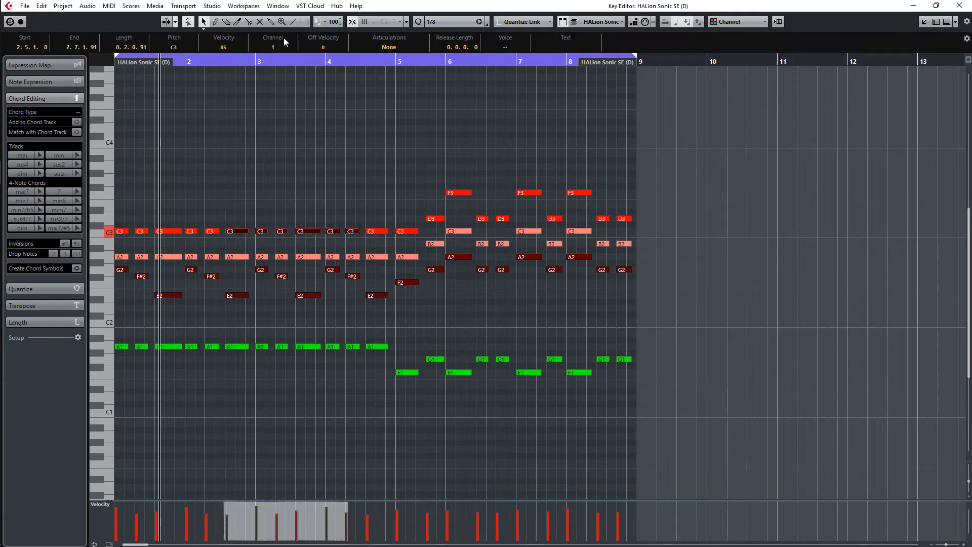
pyautogui.moveTo(232, 278); pyautogui.dragTo(327, 307)
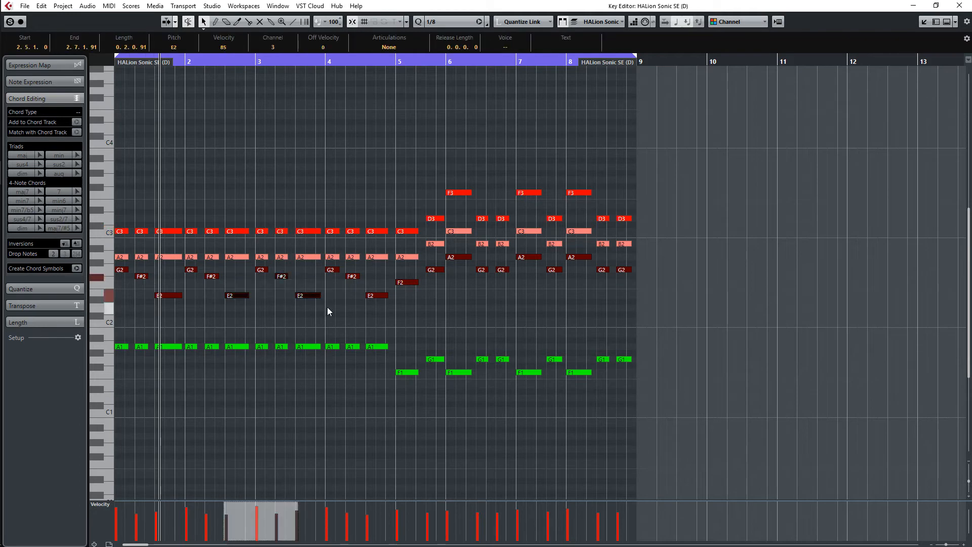
pyautogui.moveTo(275, 248); pyautogui.dragTo(308, 264)
pyautogui.click(369, 415)
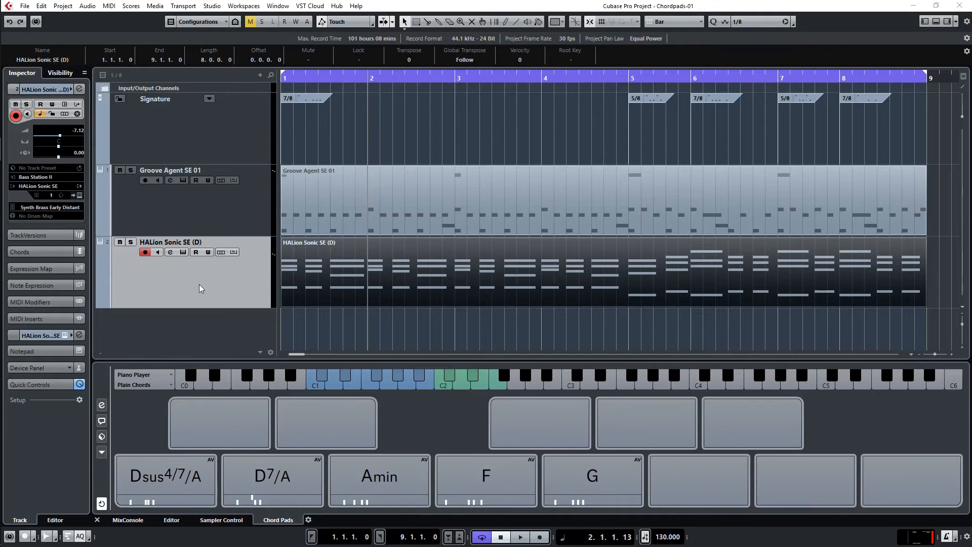
# Step: View the MIDI channel options of the HALion Sonic SE (D) track without choosing one
pyautogui.click(178, 287)
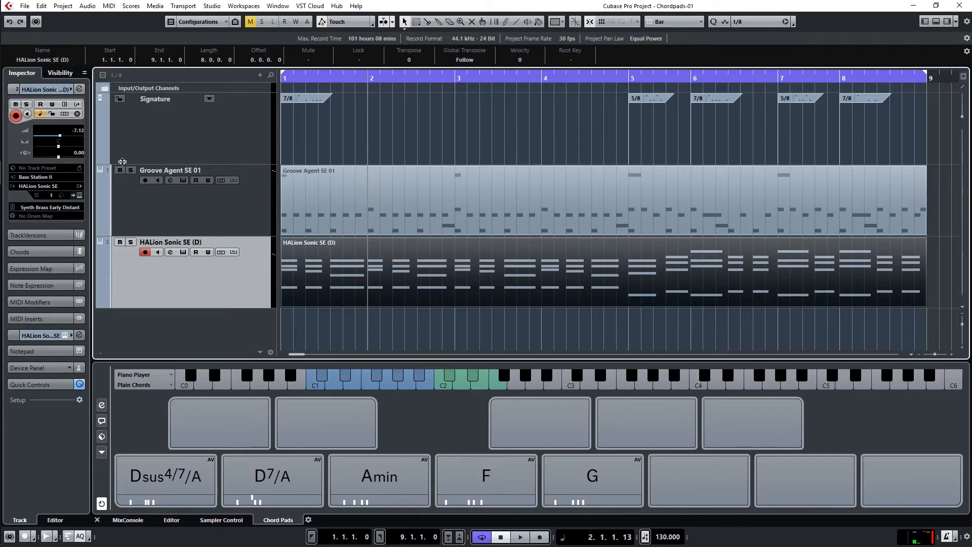
pyautogui.click(51, 196)
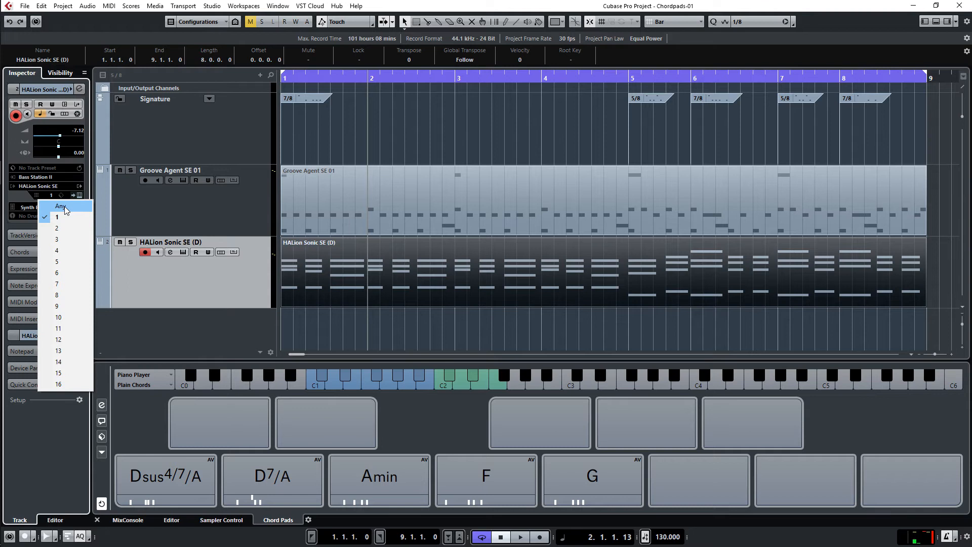
pyautogui.click(161, 286)
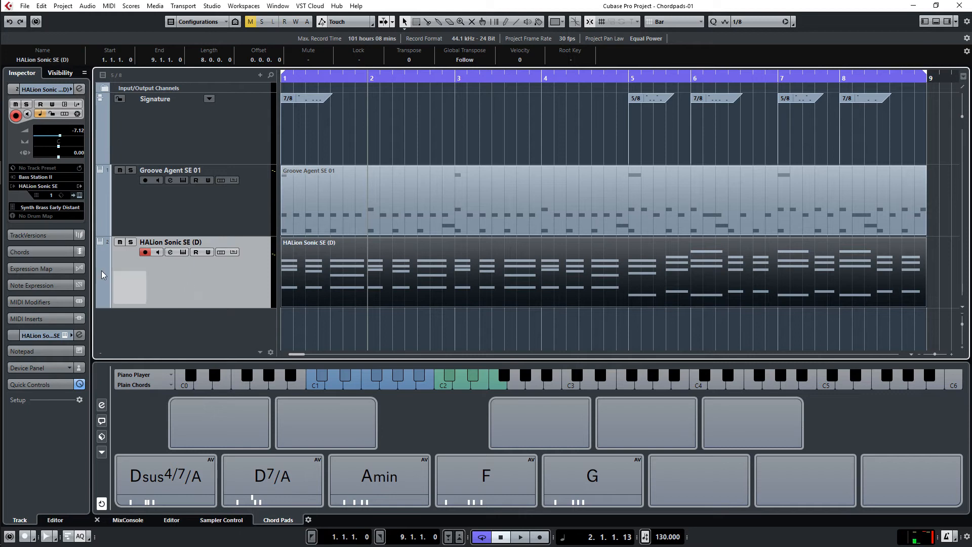
# Step: Open the HALion Sonic SE instrument, set the track's MIDI channel to Any, and audition the part
pyautogui.click(77, 195)
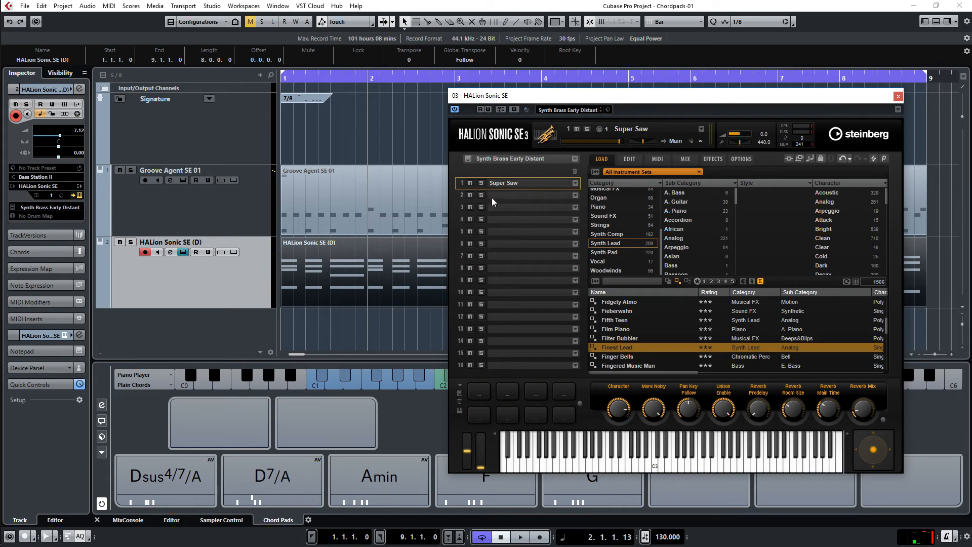
pyautogui.press('space')
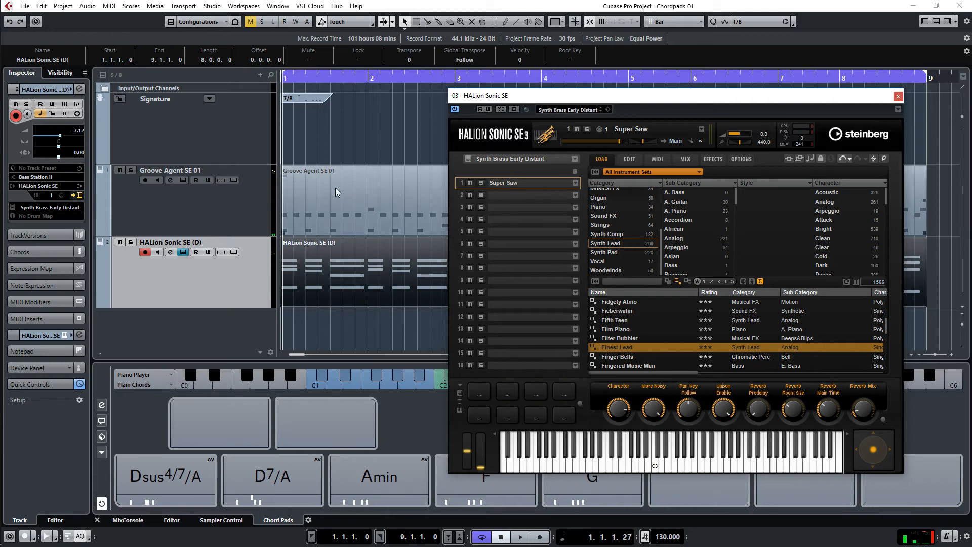
pyautogui.click(49, 195)
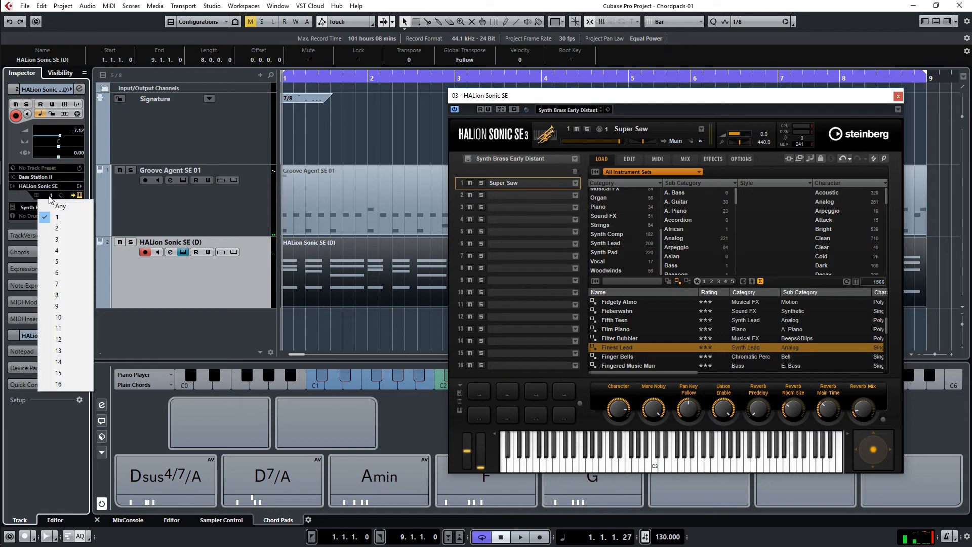
pyautogui.click(49, 208)
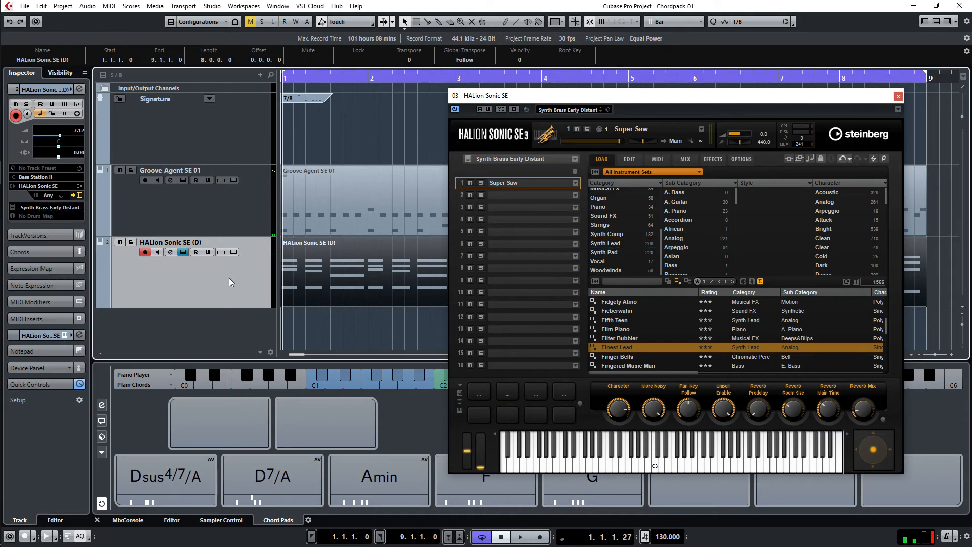
pyautogui.press('space')
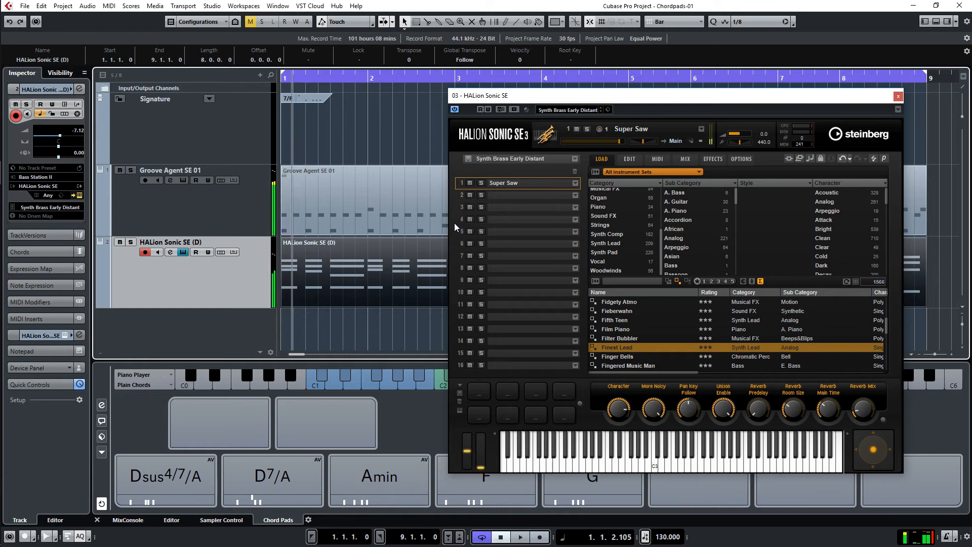
# Step: Reopen the recorded part in the Key Editor, close the instrument window, and check the channel of the C3 notes
pyautogui.doubleClick(410, 263)
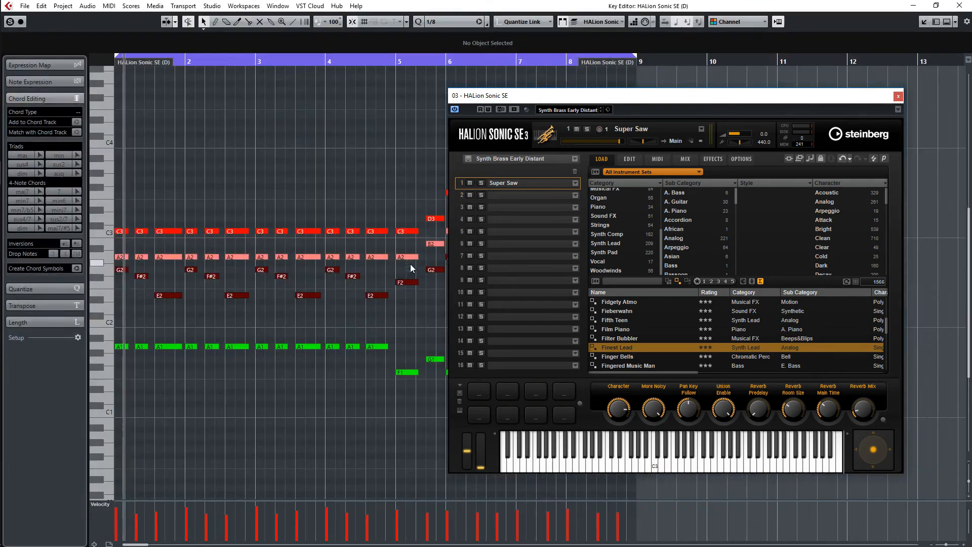
pyautogui.click(897, 96)
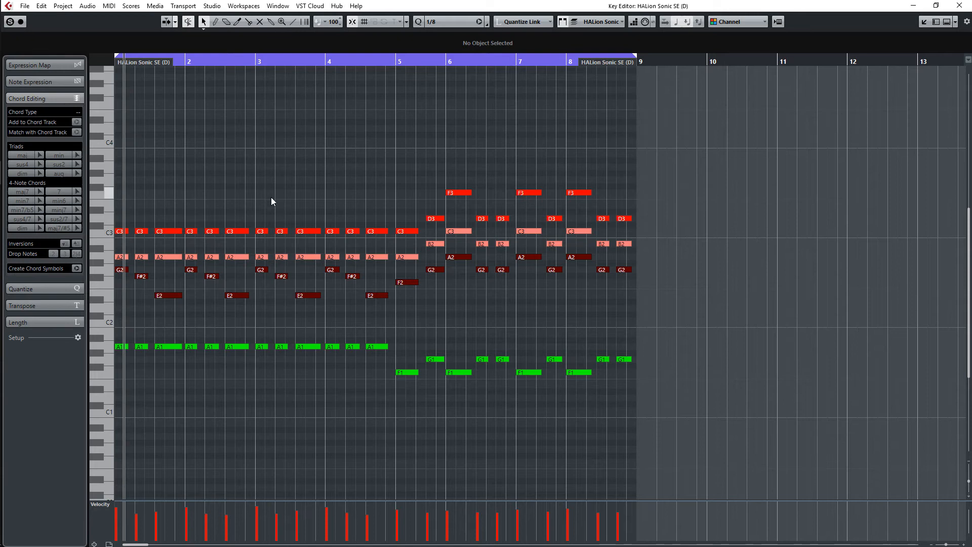
pyautogui.moveTo(251, 193); pyautogui.dragTo(350, 235)
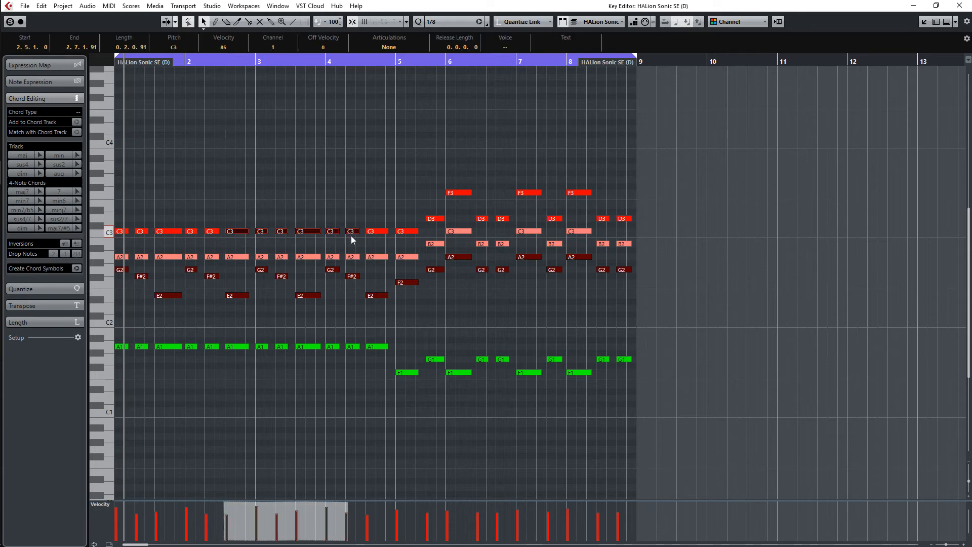
pyautogui.press('Return')
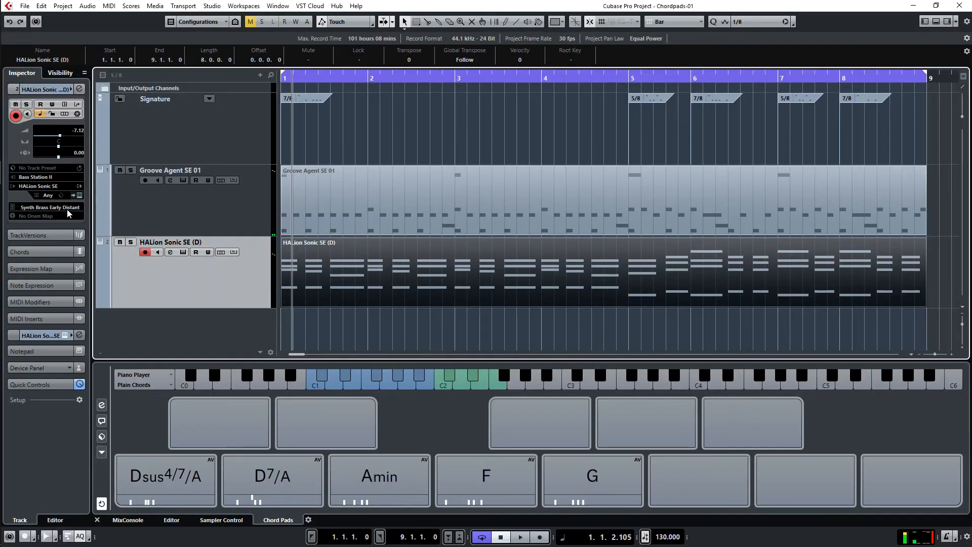
# Step: Reopen the HALion Sonic SE instrument and make its empty program slot 2 active
pyautogui.click(79, 195)
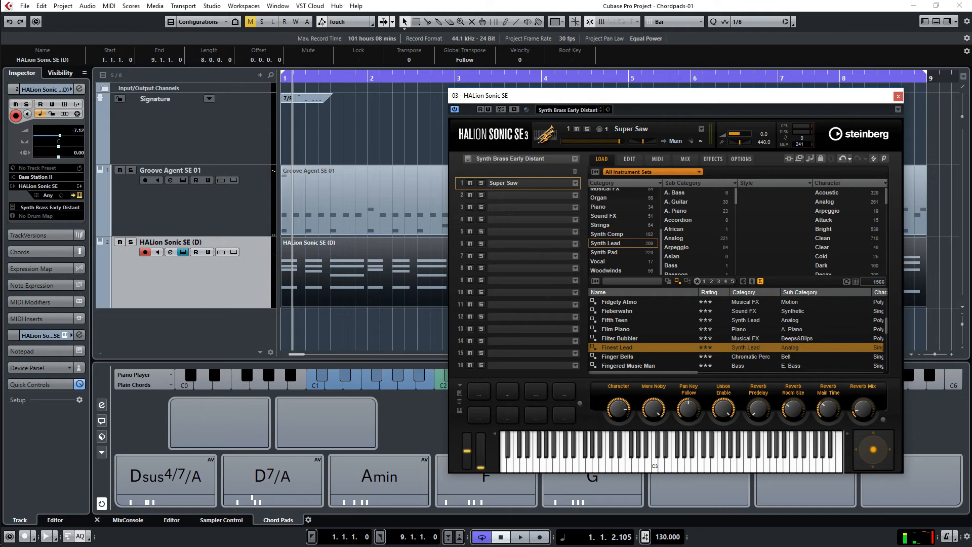
pyautogui.click(183, 252)
pyautogui.click(183, 251)
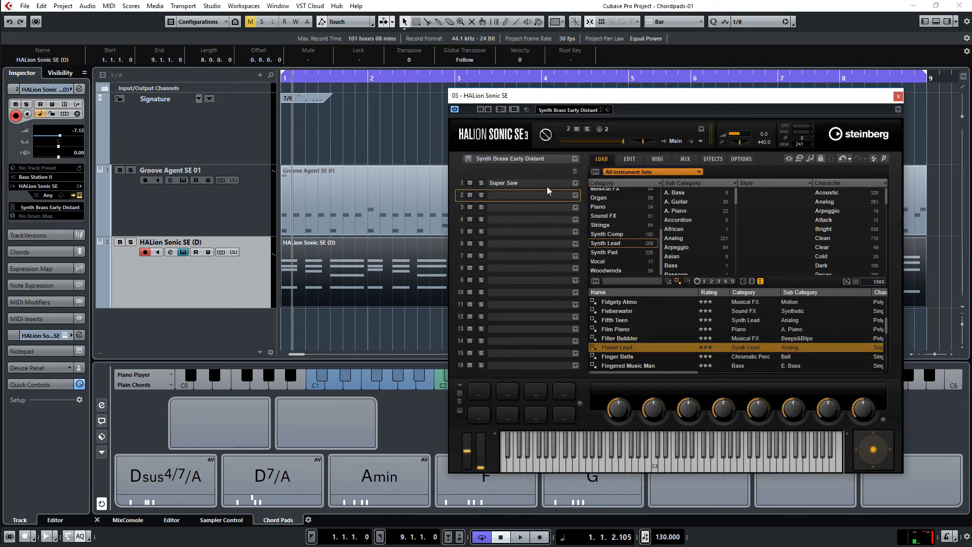
pyautogui.click(548, 182)
pyautogui.click(542, 195)
# Step: Filter the sound browser to the Brass category and load Short Syn Brass into program slot 2
pyautogui.scroll(2, 618, 233)
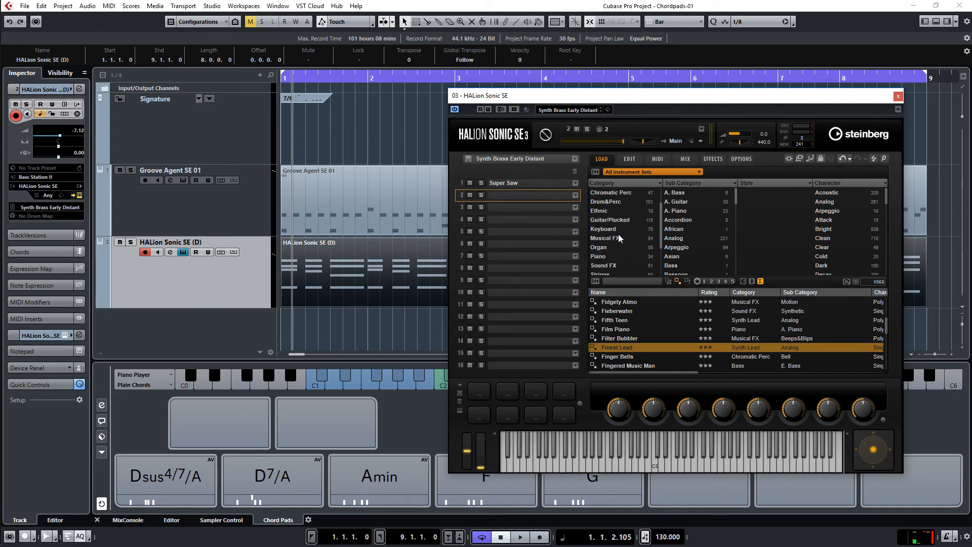
pyautogui.scroll(1, 618, 234)
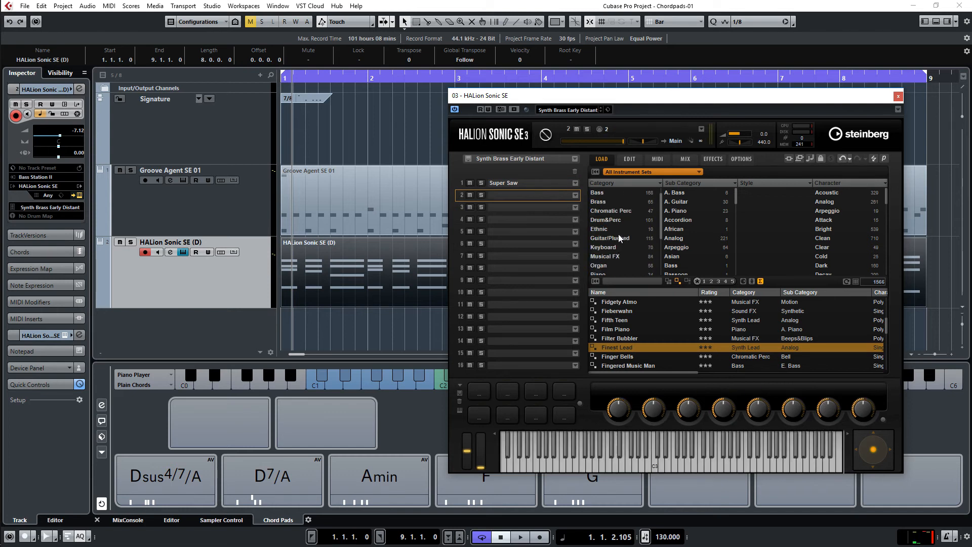
pyautogui.click(603, 204)
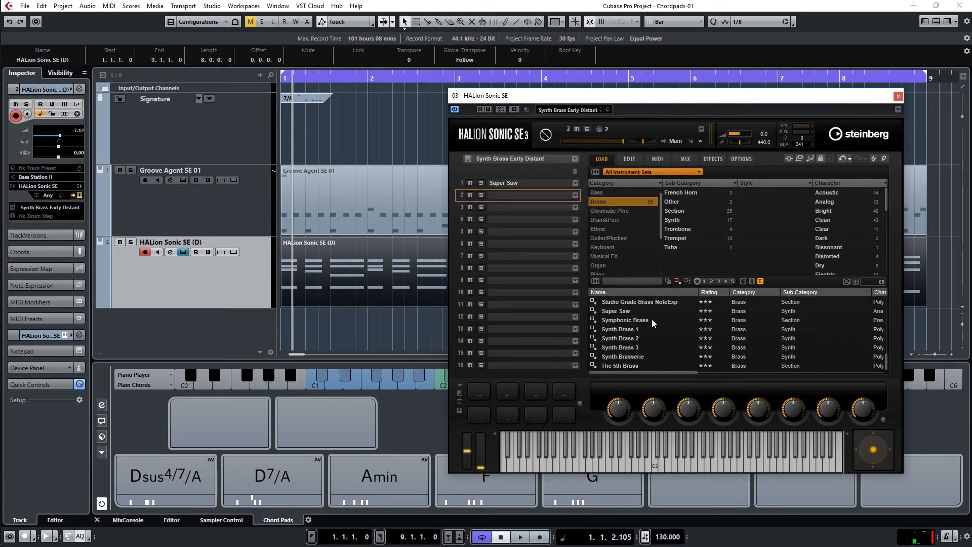
pyautogui.scroll(5, 652, 318)
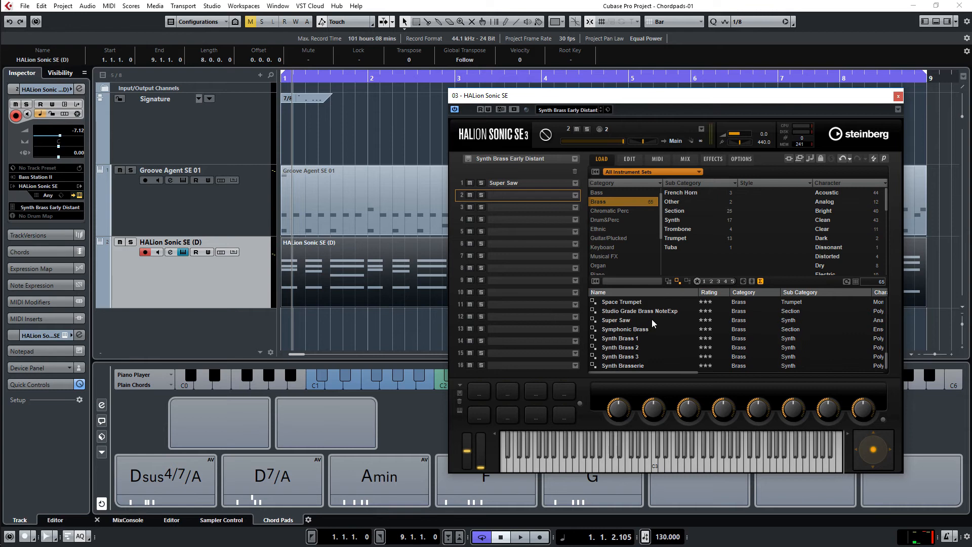
pyautogui.scroll(2, 651, 319)
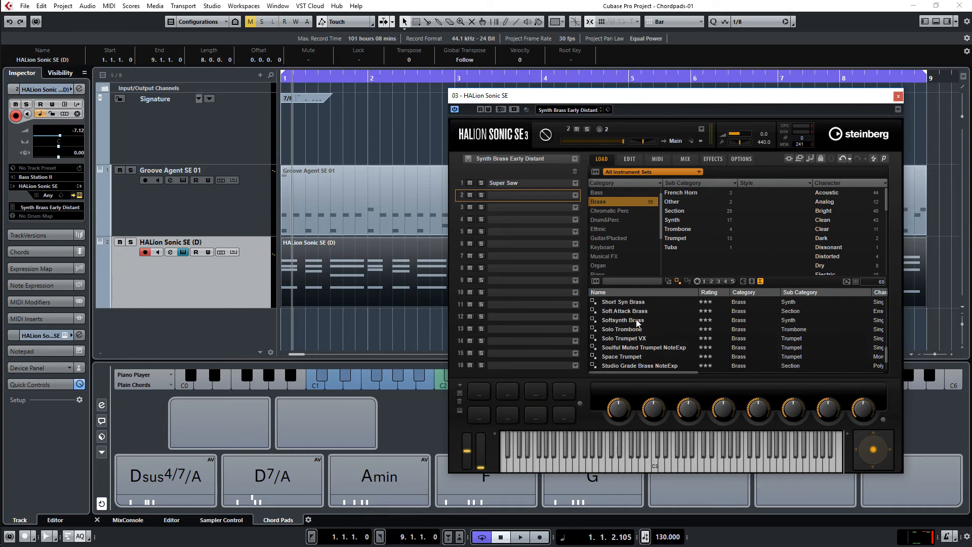
pyautogui.doubleClick(644, 305)
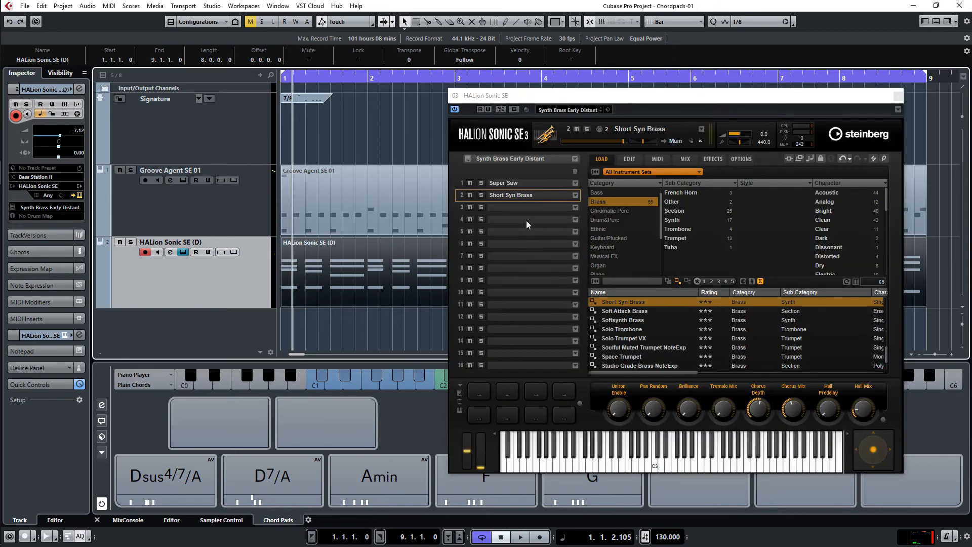
# Step: Load the Analog Power Brass sound into program slot 3
pyautogui.click(530, 207)
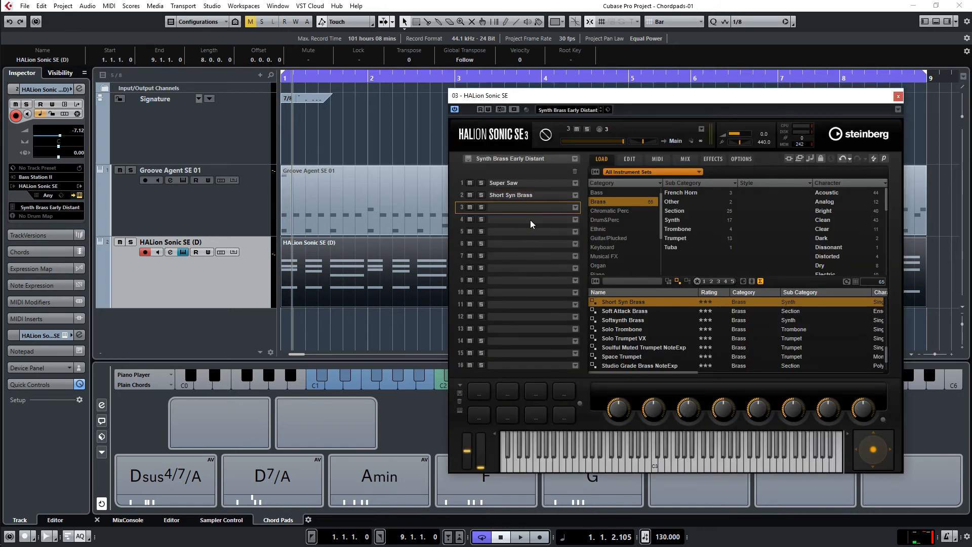
pyautogui.scroll(10, 632, 317)
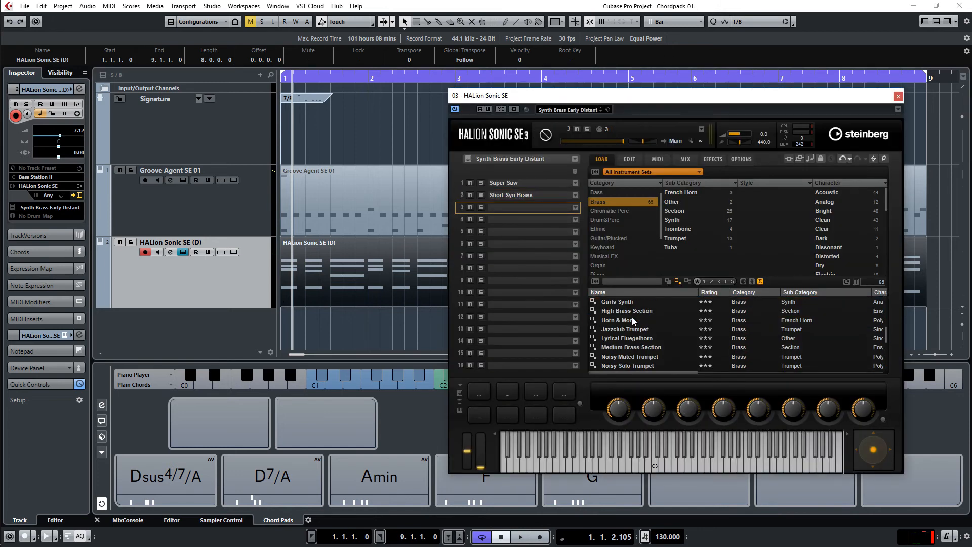
pyautogui.scroll(2, 632, 317)
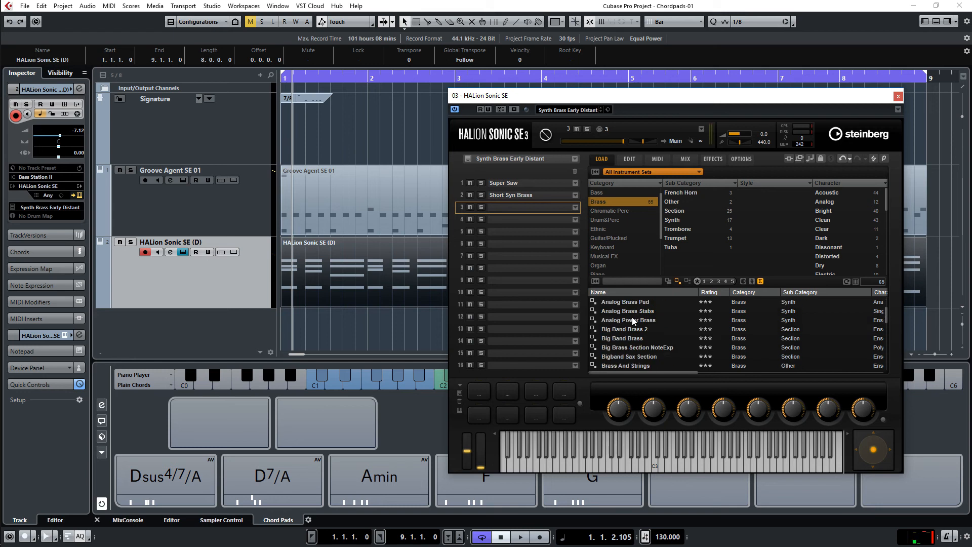
pyautogui.doubleClick(646, 320)
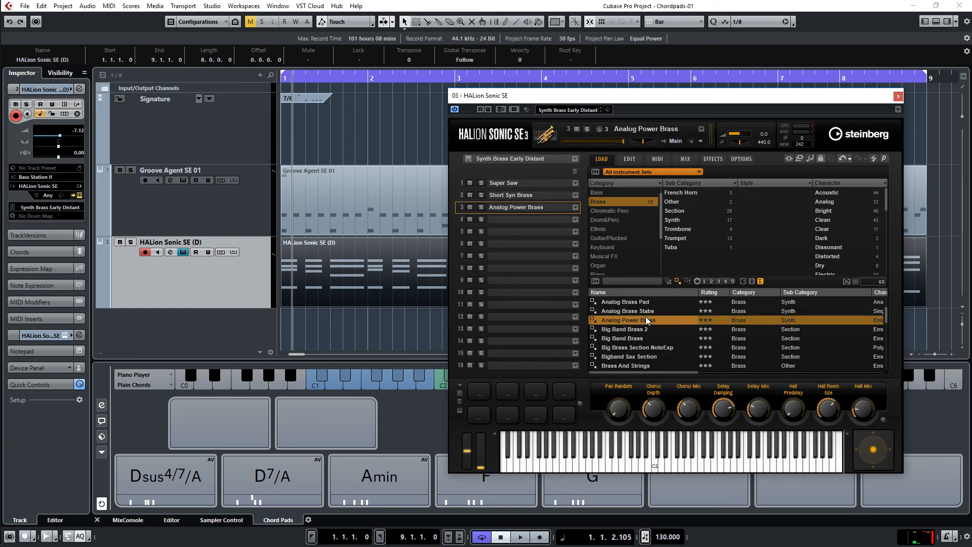
# Step: Load the Synth Brasserie sound into program slot 4
pyautogui.click(522, 218)
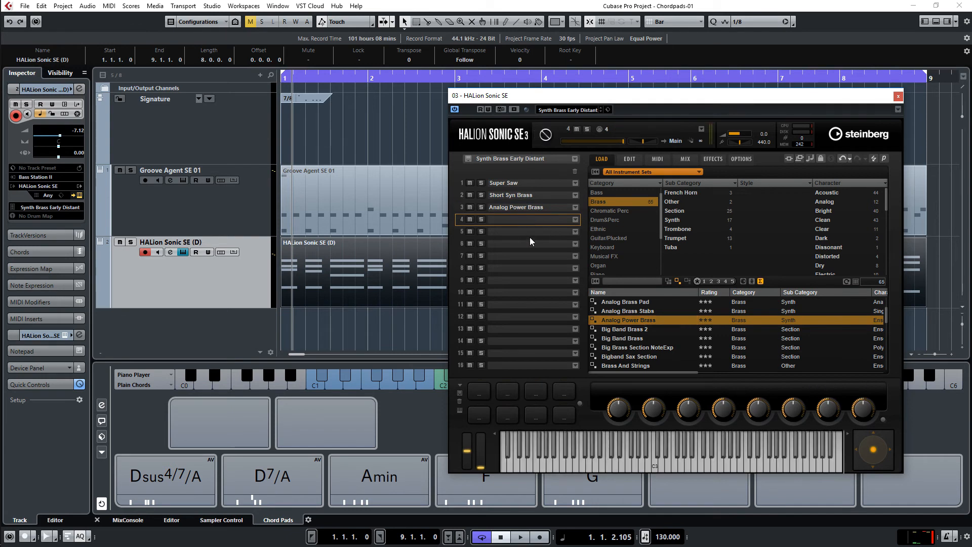
pyautogui.scroll(-12, 622, 338)
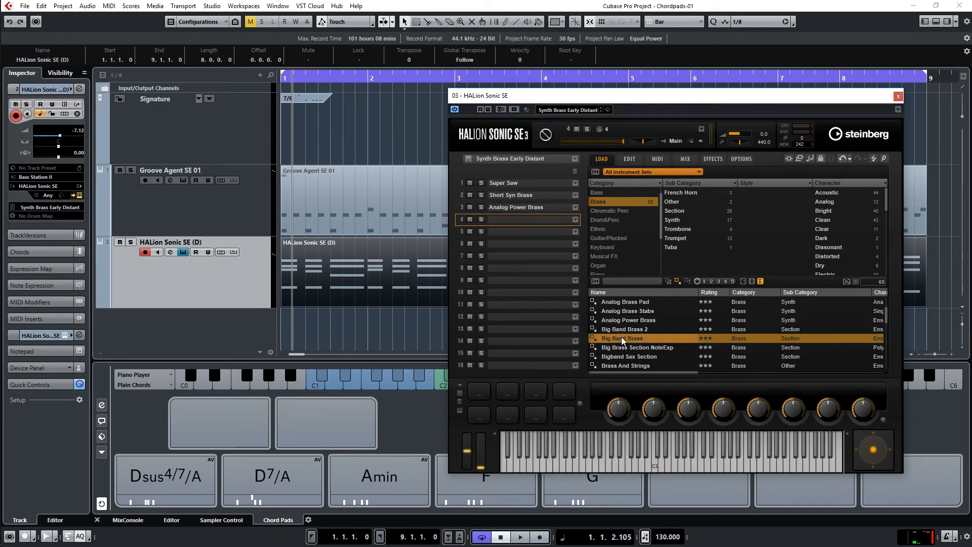
pyautogui.scroll(-4, 622, 336)
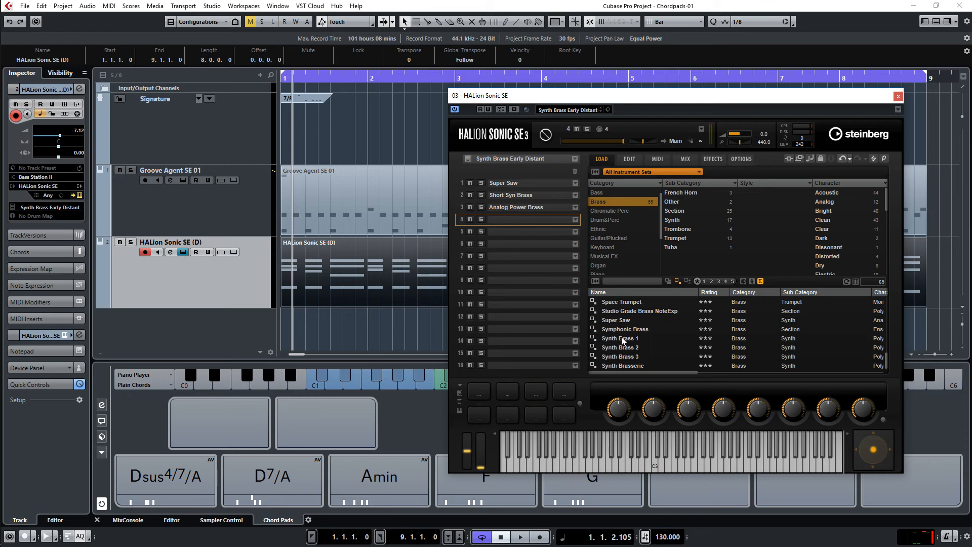
pyautogui.doubleClick(633, 357)
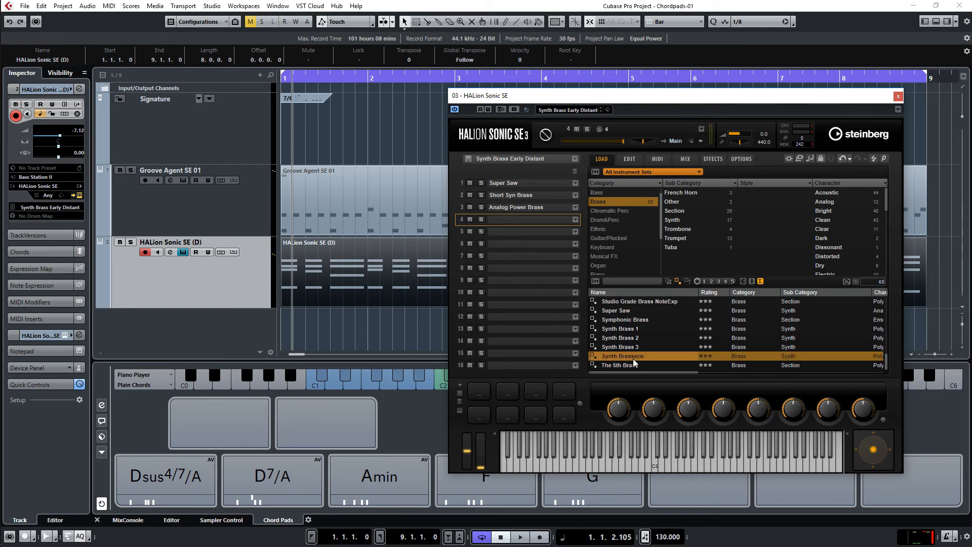
# Step: Show the instrument's mixer page and audition the part while watching the levels of the four program slots
pyautogui.click(685, 160)
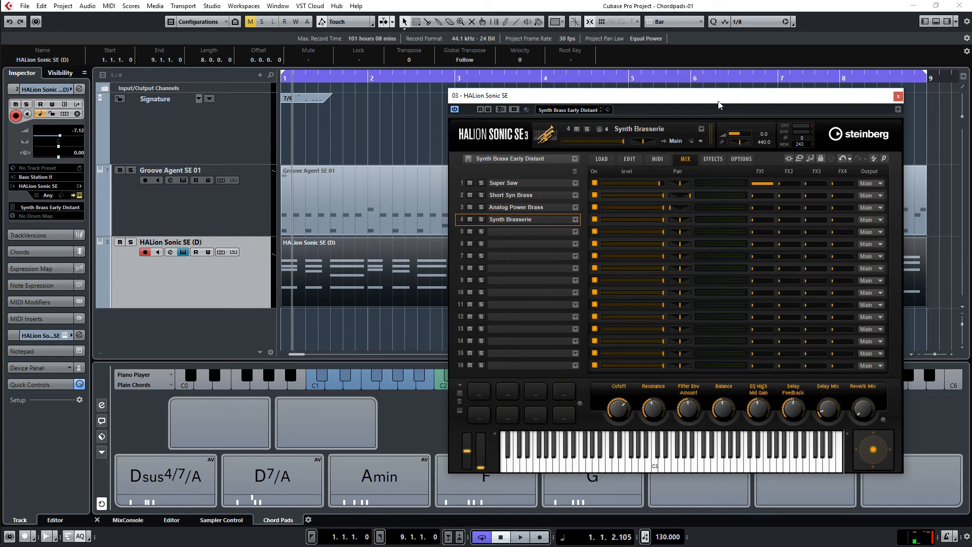
pyautogui.moveTo(718, 99); pyautogui.dragTo(719, 88)
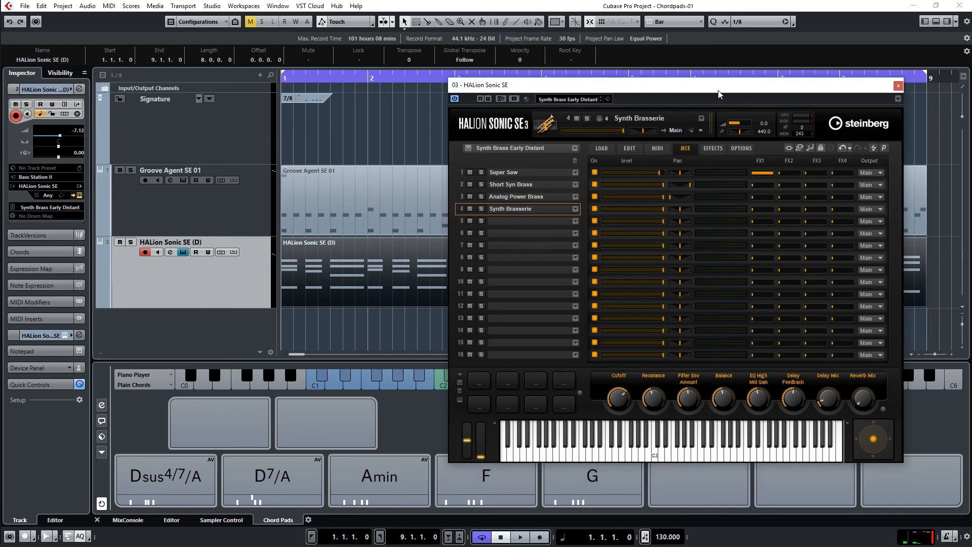
pyautogui.press('space')
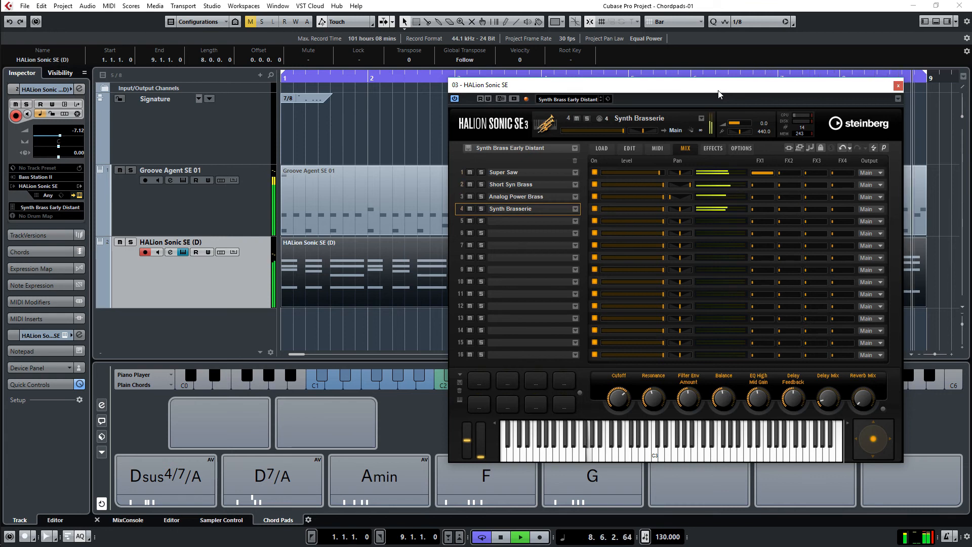
pyautogui.press('space')
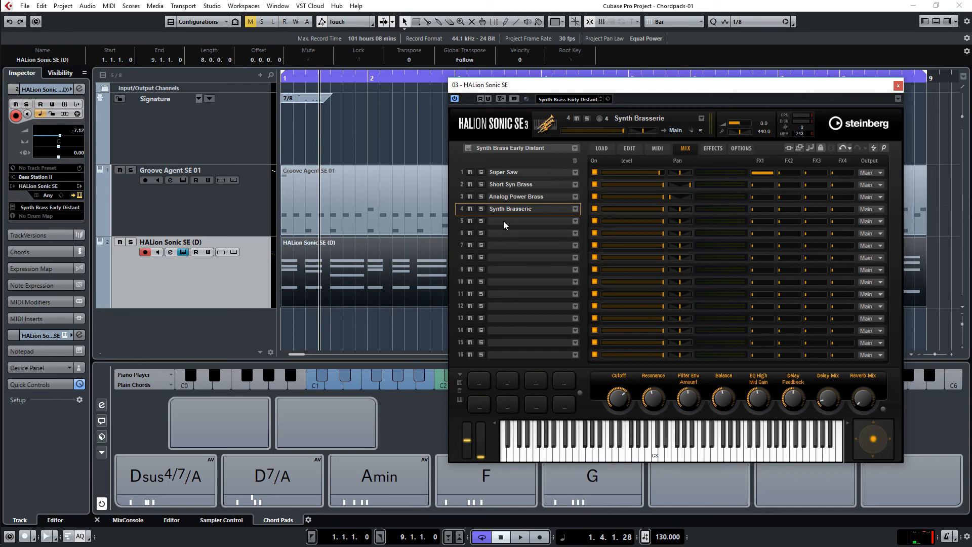
# Step: Close the HALion Sonic SE window and make the hidden ST Brass and ST Strings tracks visible
pyautogui.click(724, 3)
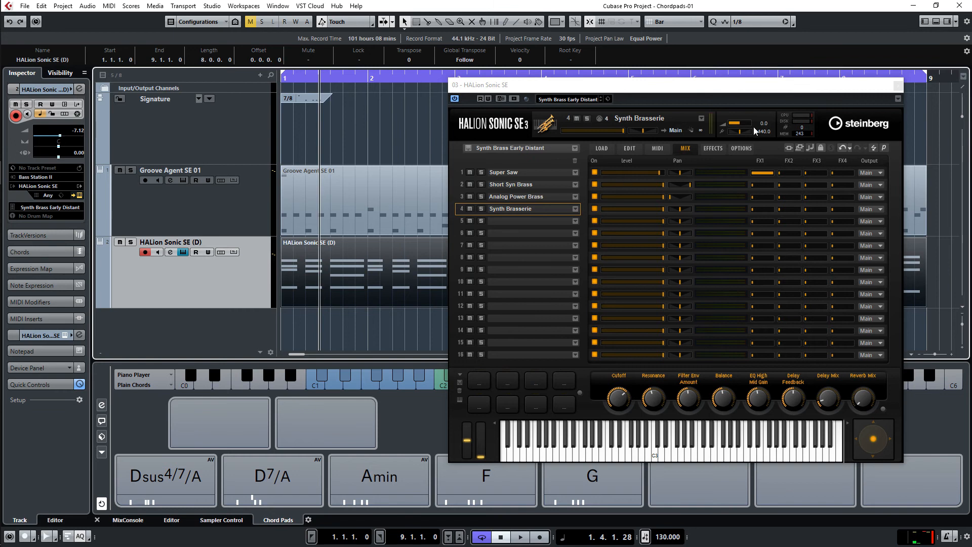
pyautogui.click(898, 85)
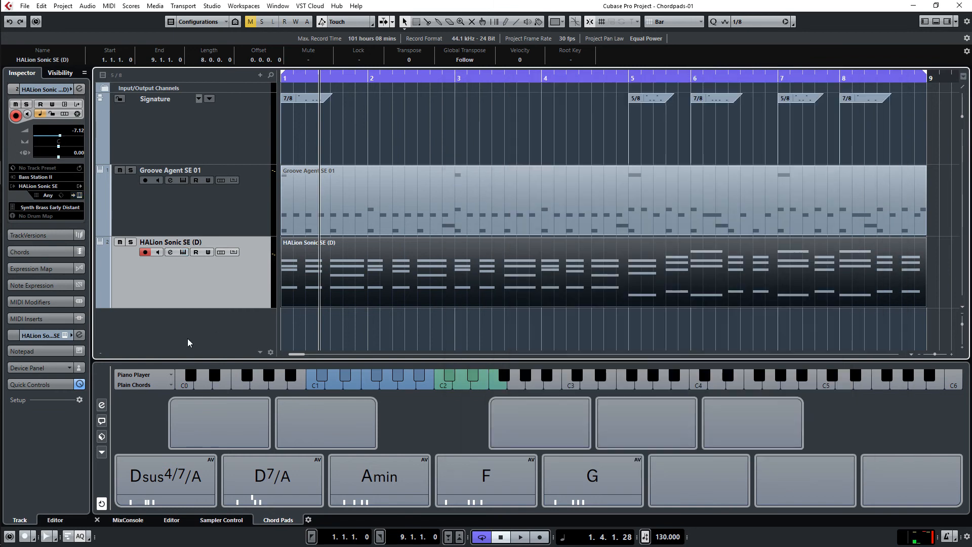
pyautogui.click(60, 74)
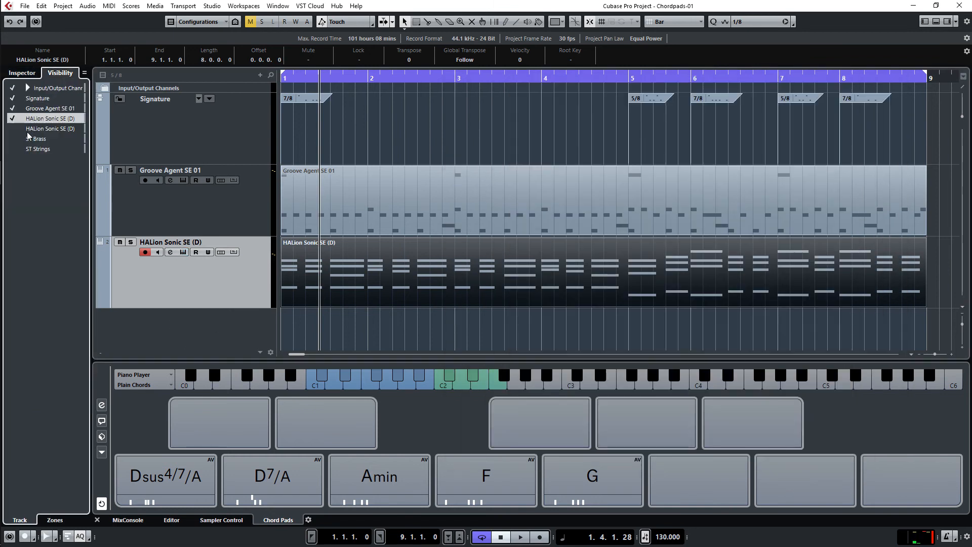
pyautogui.click(13, 139)
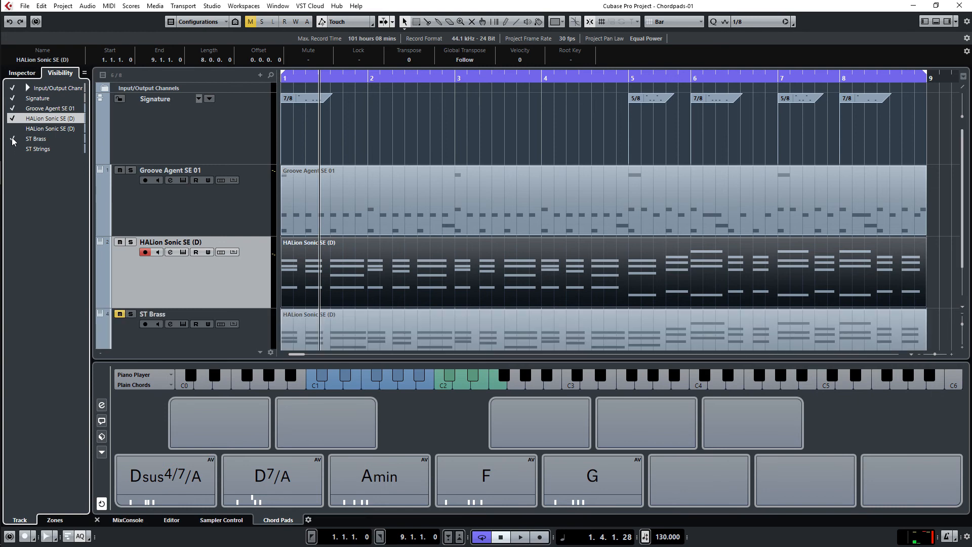
pyautogui.click(12, 148)
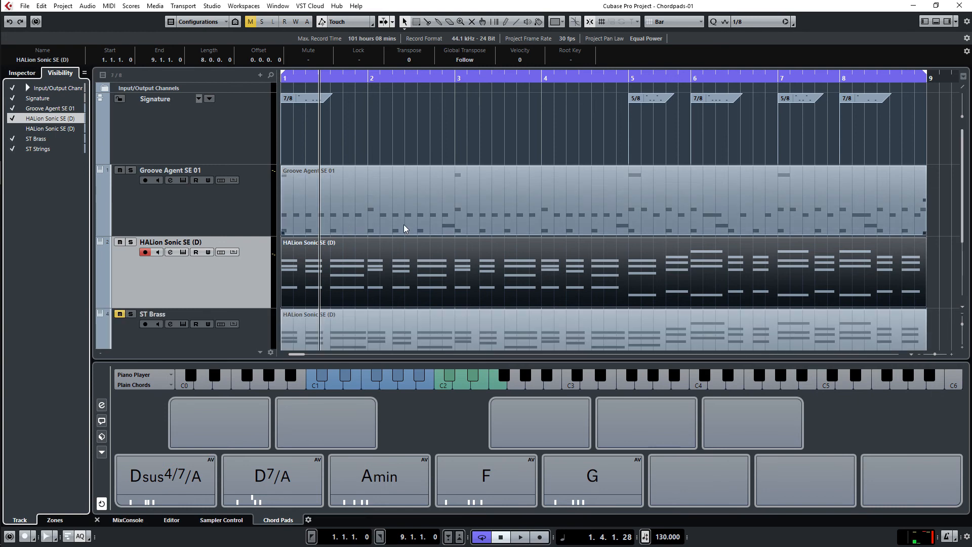
# Step: Delete the existing MIDI parts on the ST Brass and ST Strings tracks
pyautogui.scroll(-3, 403, 224)
pyautogui.moveTo(636, 336); pyautogui.dragTo(547, 214)
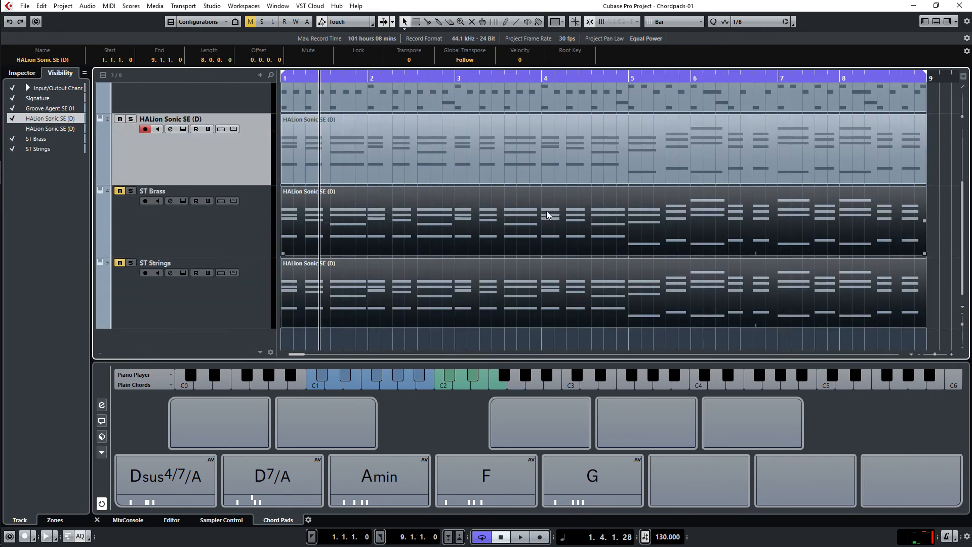
pyautogui.press('Delete')
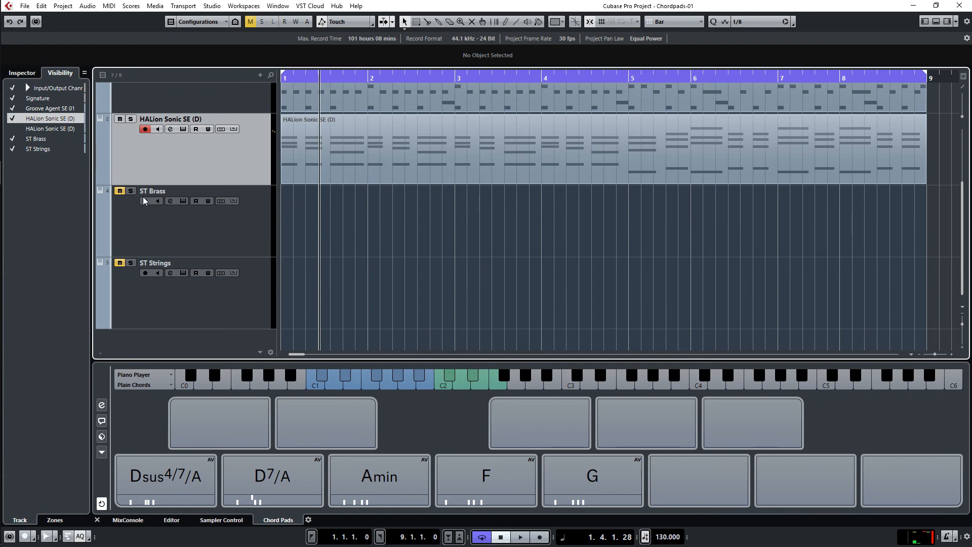
# Step: Unmute the ST Brass and ST Strings tracks and mute the HALion Sonic SE (D) track
pyautogui.click(120, 192)
pyautogui.click(120, 263)
pyautogui.click(120, 120)
# Step: Copy the HALion Sonic SE (D) part to the same position on the ST Brass track and open that track's SampleTank 3 instrument
pyautogui.click(381, 159)
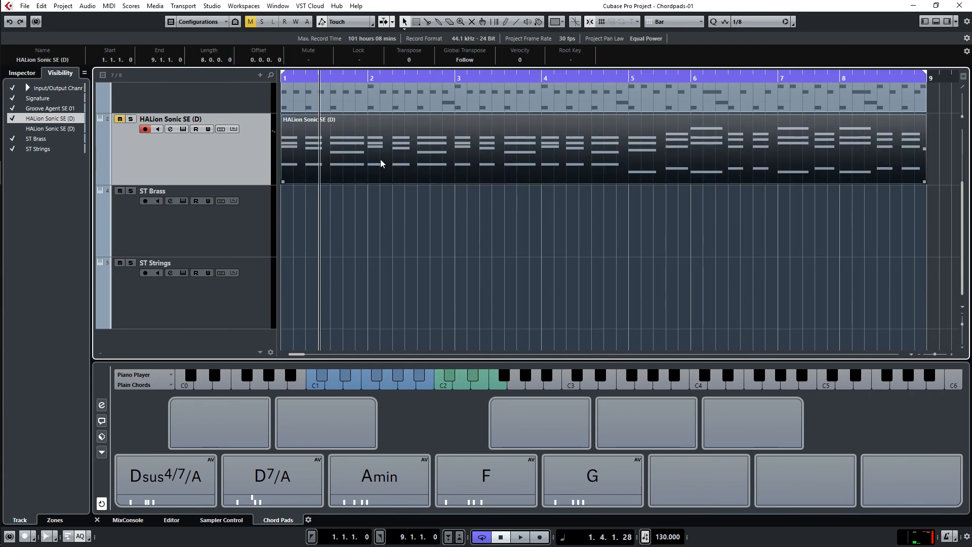
pyautogui.moveTo(380, 159); pyautogui.dragTo(381, 207)
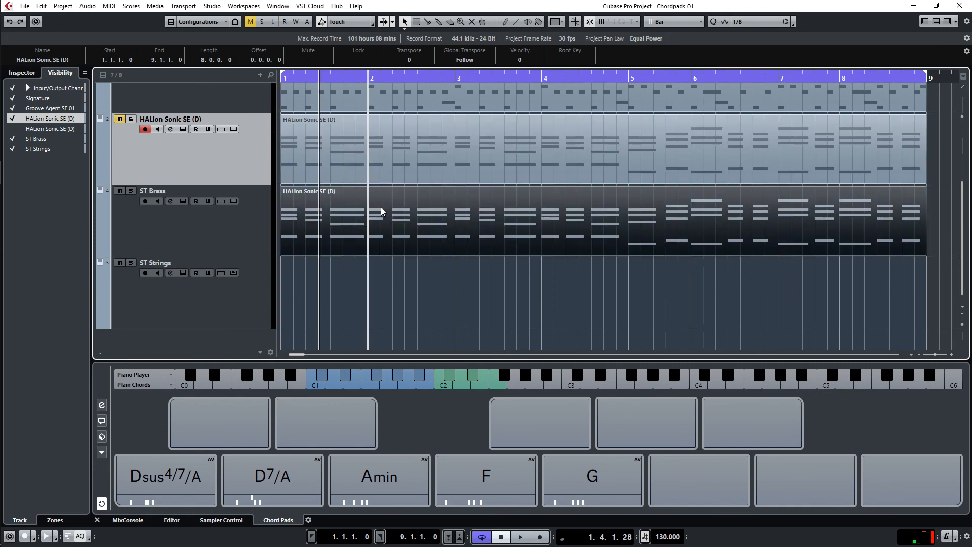
pyautogui.click(181, 200)
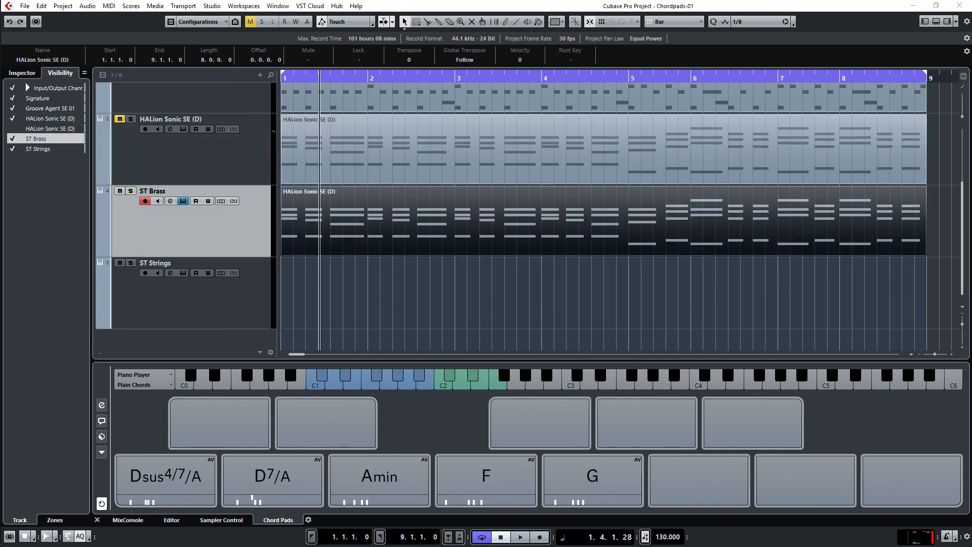
pyautogui.moveTo(749, 46); pyautogui.dragTo(655, 34)
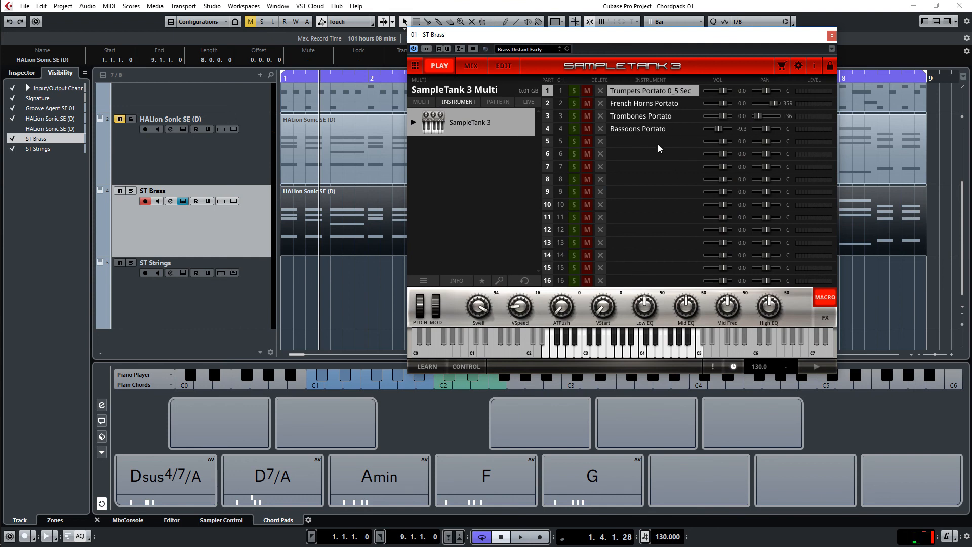
# Step: Audition the ST Brass part and watch the levels of its four SampleTank instruments, stopping playback when done
pyautogui.press('space')
pyautogui.press('space')
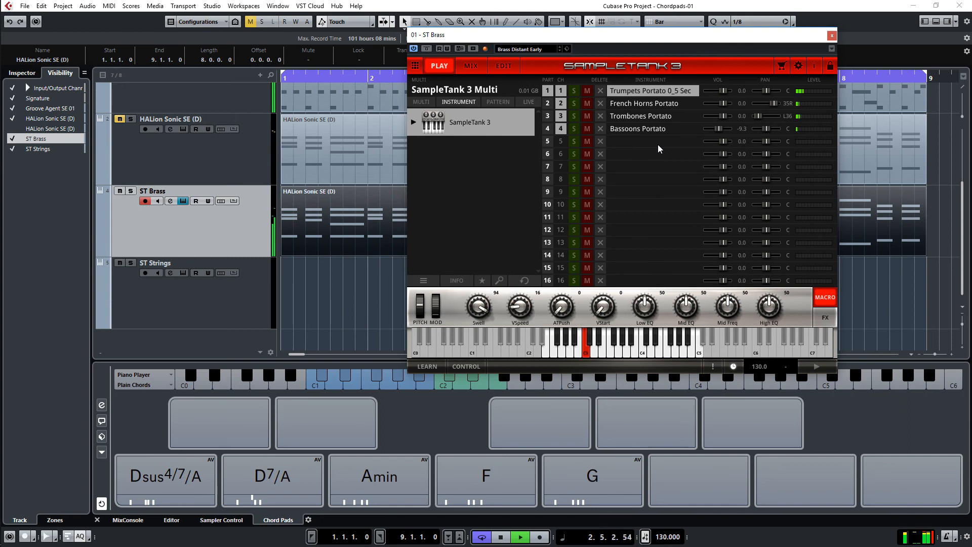
pyautogui.press('space')
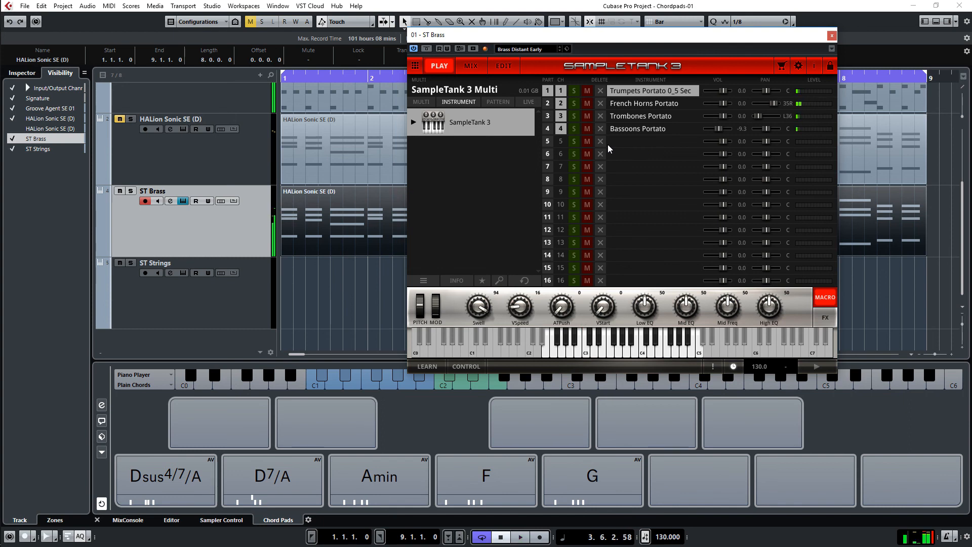
# Step: Copy the chord part from ST Brass to the ST Strings track and open the ST Strings instrument beside the track list
pyautogui.click(270, 276)
pyautogui.moveTo(365, 215); pyautogui.dragTo(354, 286)
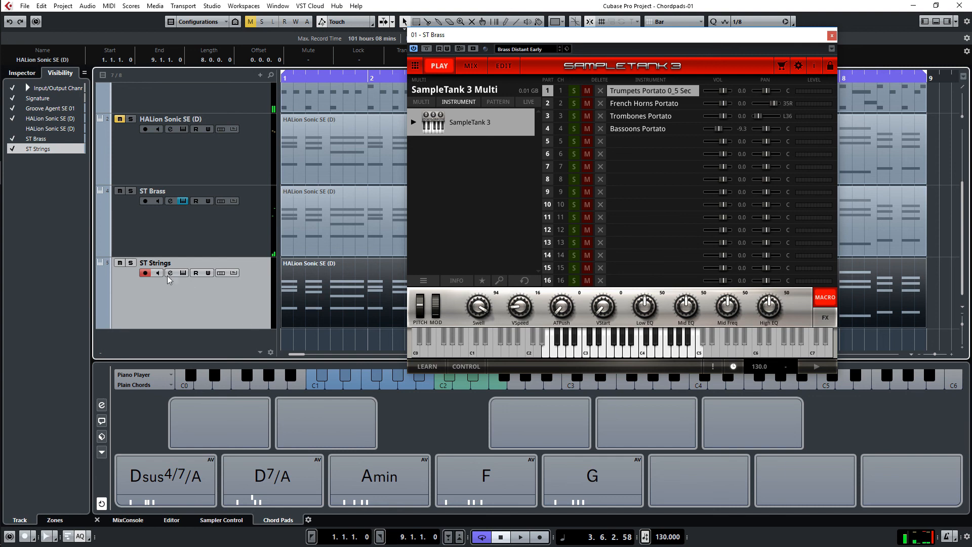
pyautogui.click(183, 273)
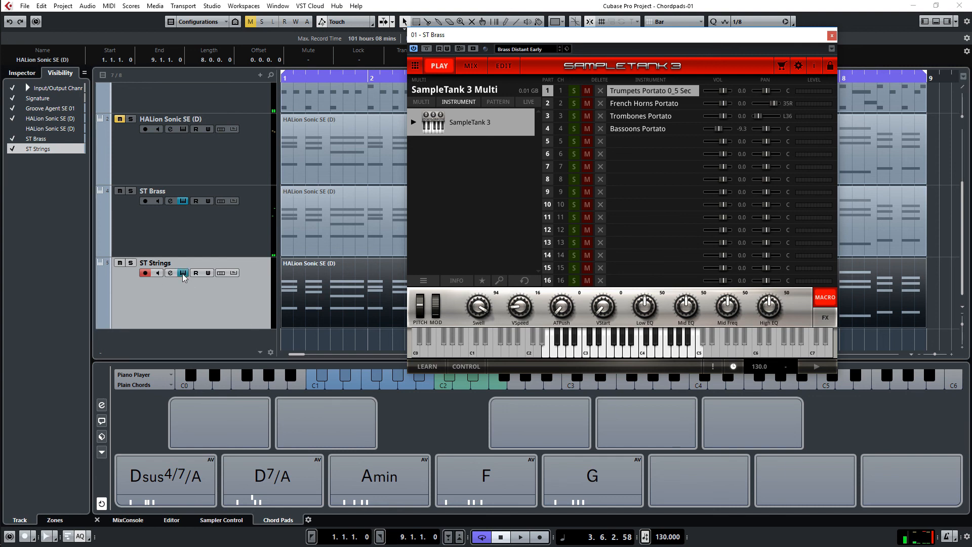
pyautogui.click(131, 191)
pyautogui.moveTo(971, 147); pyautogui.dragTo(542, 77)
# Step: Mute the ST Brass track and play back the part through the ST Strings instrument
pyautogui.click(134, 190)
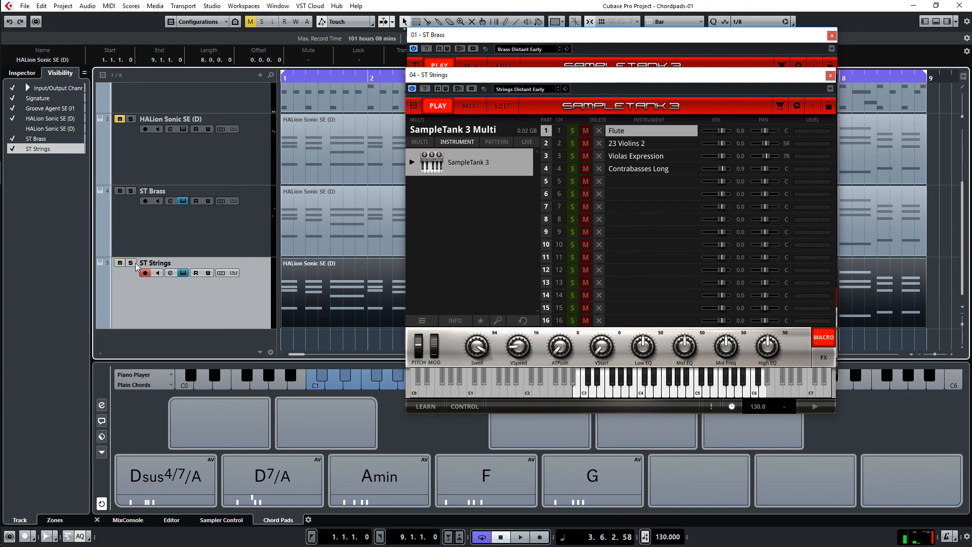
pyautogui.click(120, 191)
pyautogui.press('space')
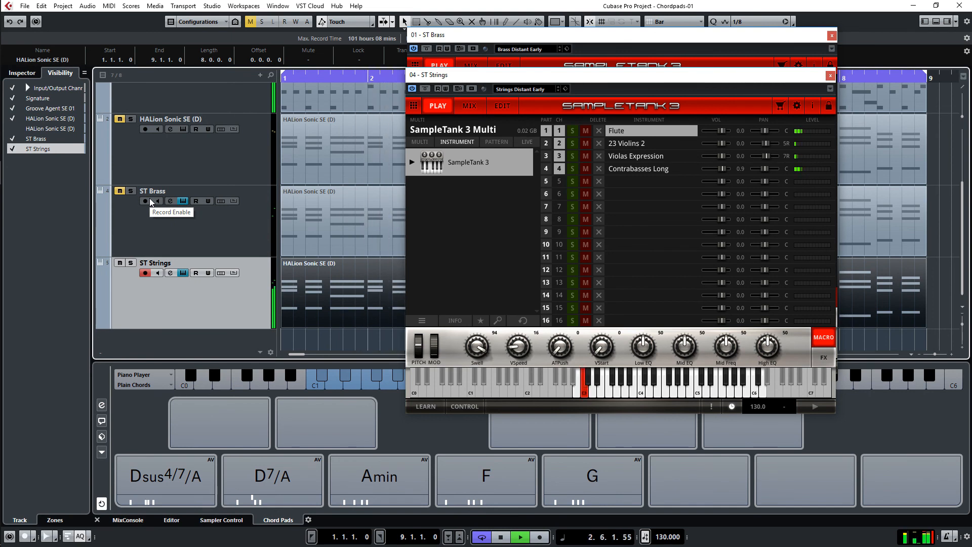
# Step: Stop playback and close the ST Strings and ST Brass instrument windows
pyautogui.press('space')
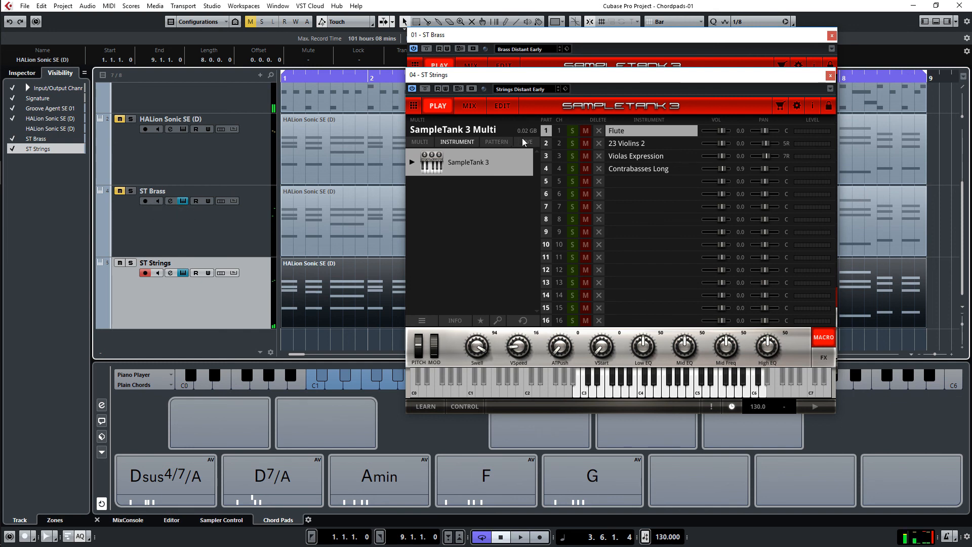
pyautogui.click(829, 76)
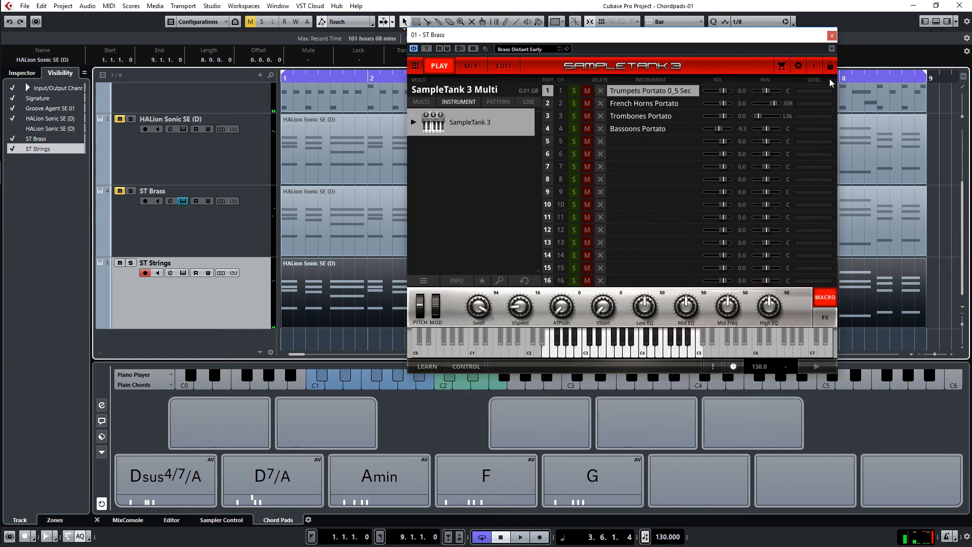
pyautogui.click(832, 35)
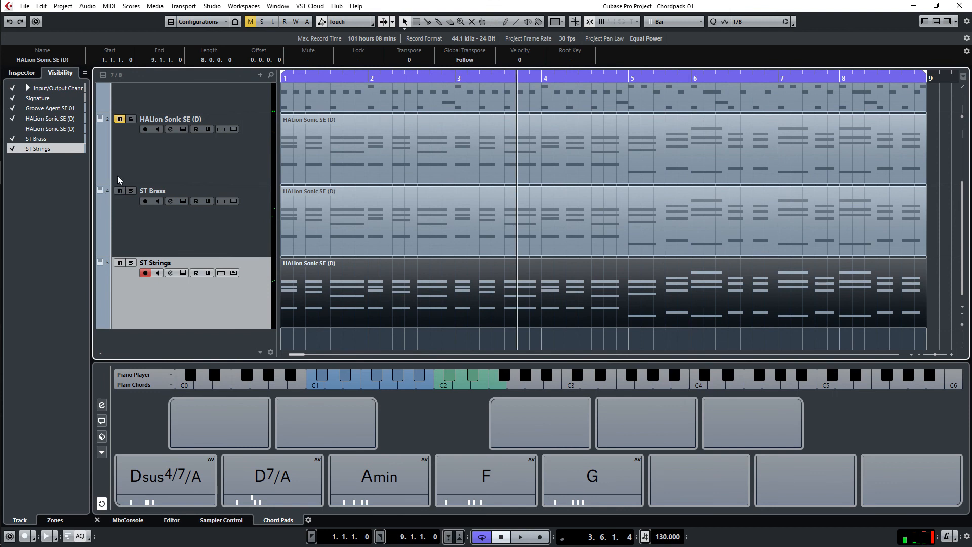
# Step: Unmute the HALion Sonic SE (D) and ST Brass tracks and play all tracks together from the project start, stopping after one pass
pyautogui.click(227, 238)
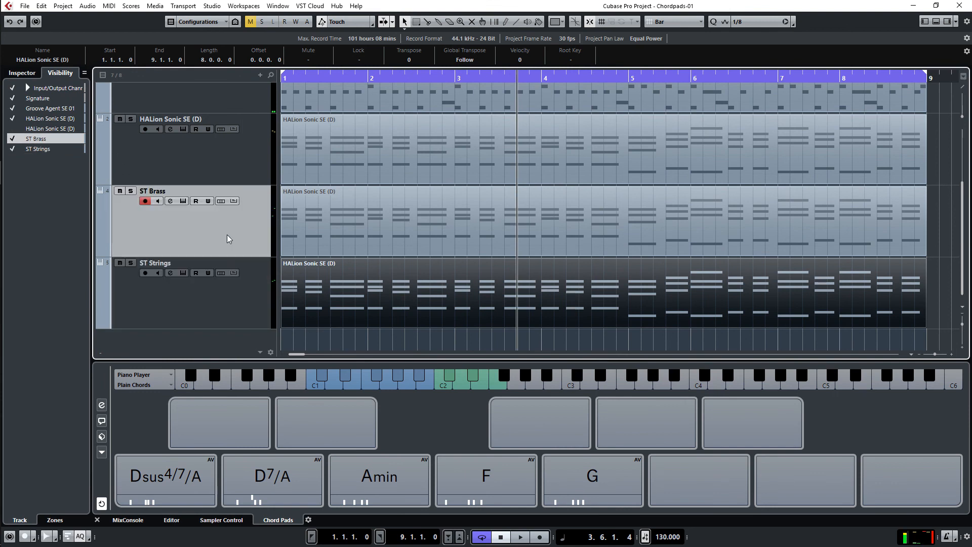
pyautogui.press('Home')
pyautogui.press('space')
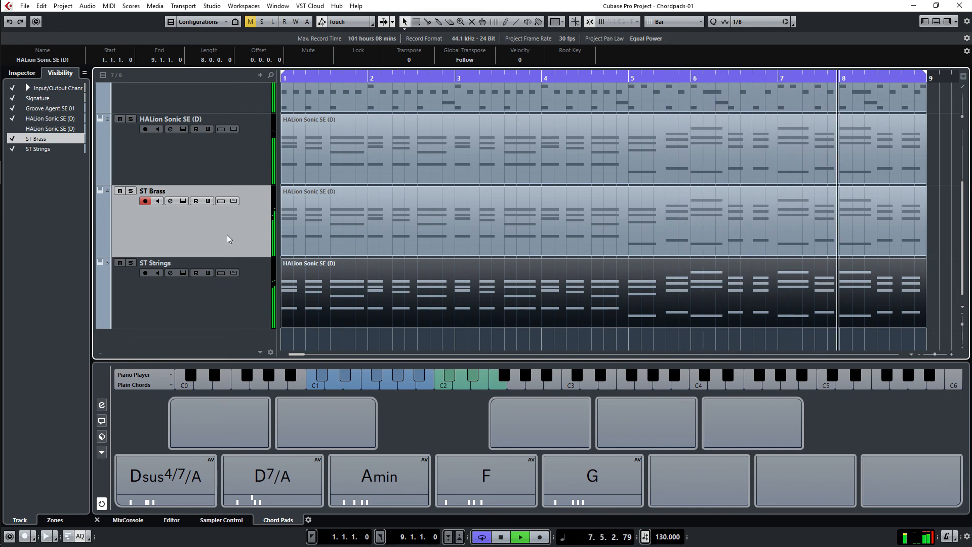
pyautogui.press('space')
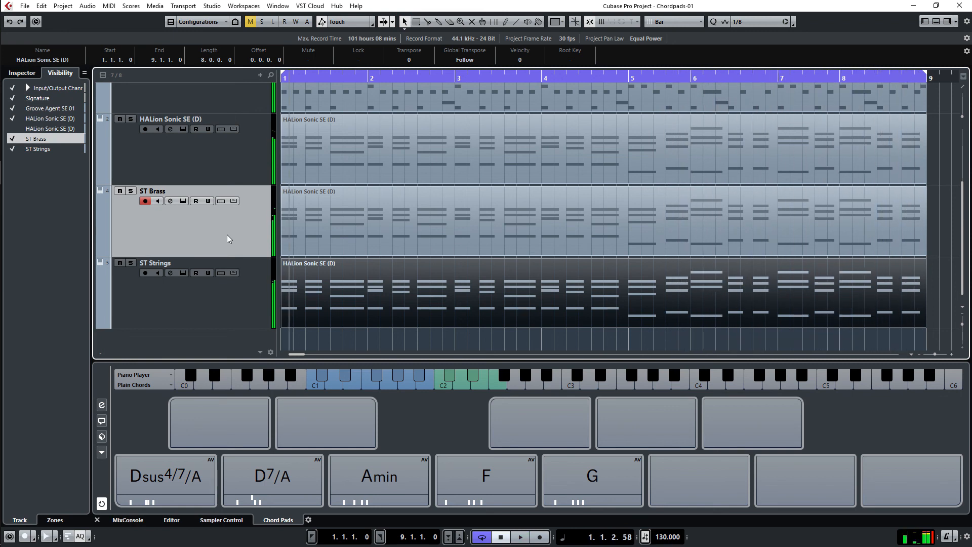
pyautogui.scroll(3, 522, 285)
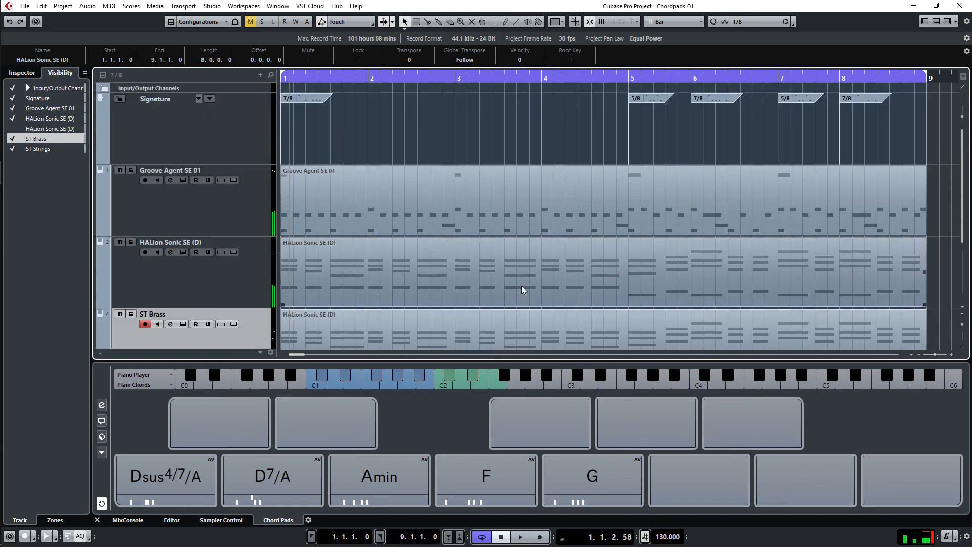